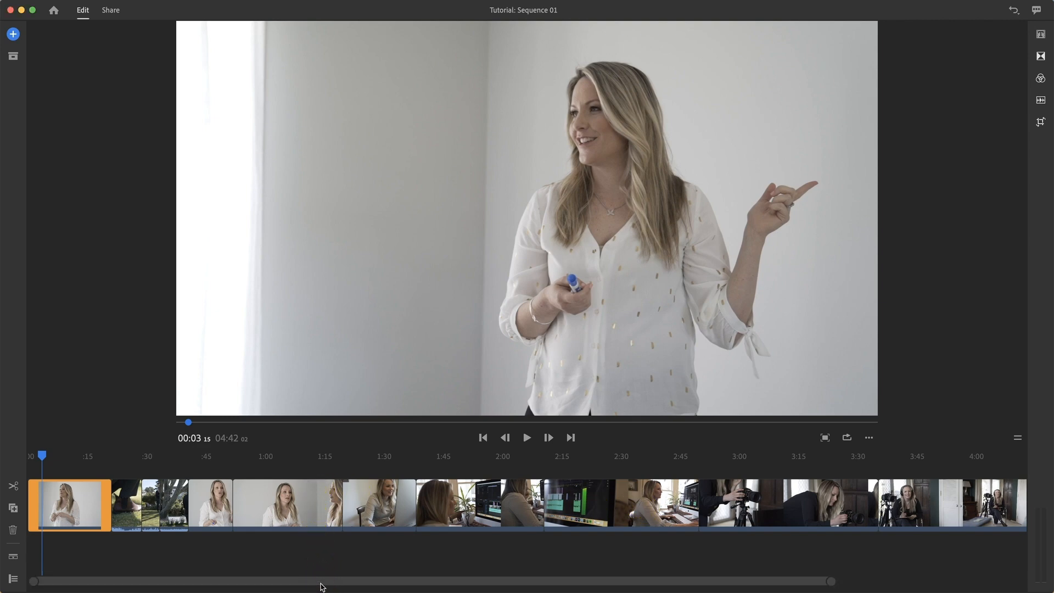
Step: Show the clips' audio tracks in the timeline, briefly expanding and collapsing the track controls
mouse_move(324, 583)
left_mouse_down()
mouse_move(433, 588)
mouse_move(321, 586)
left_mouse_up()
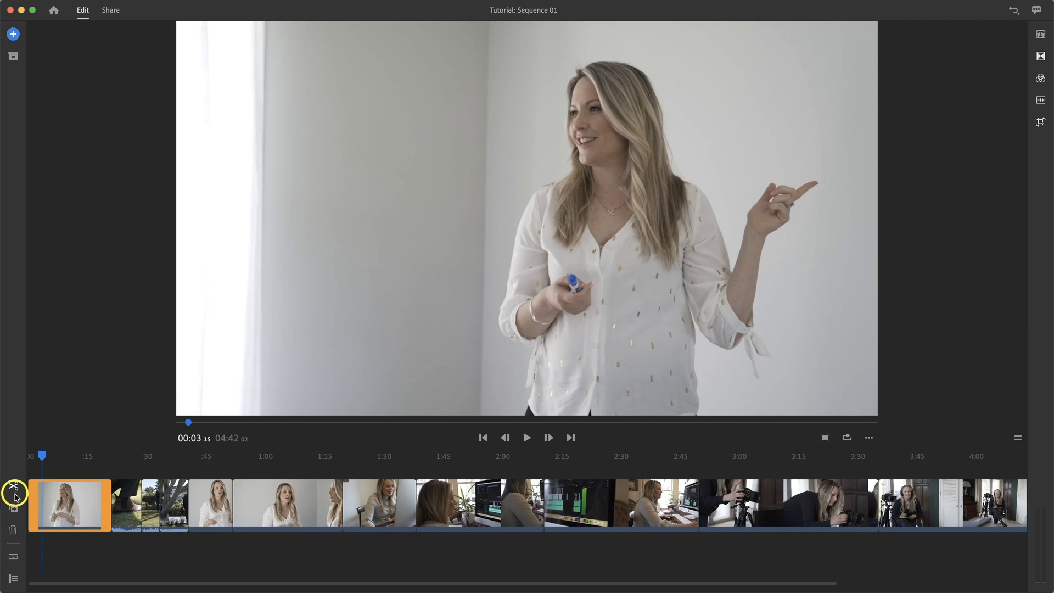
left_click(13, 559)
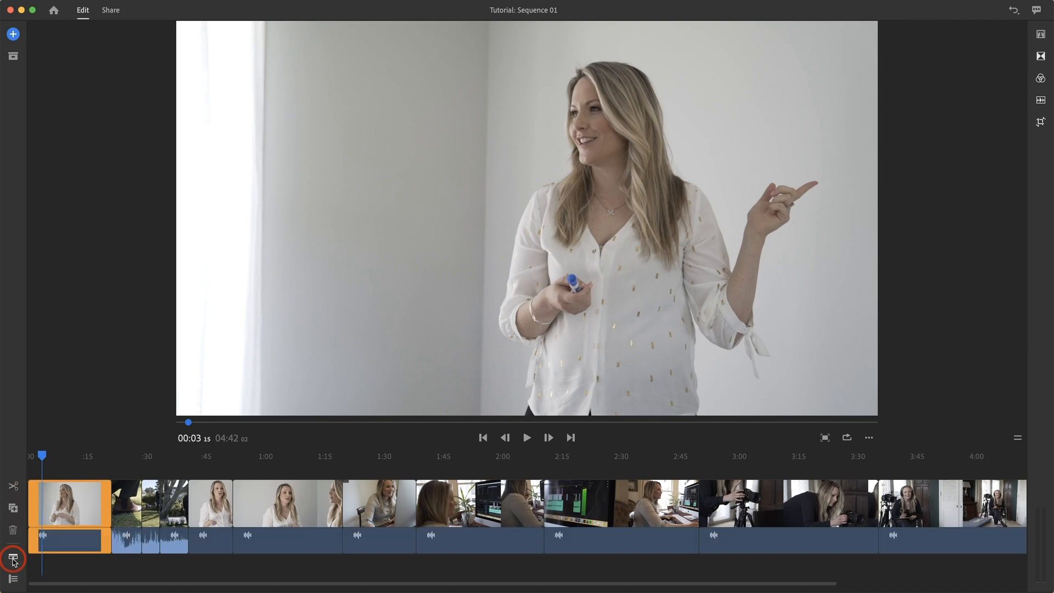
left_click(13, 579)
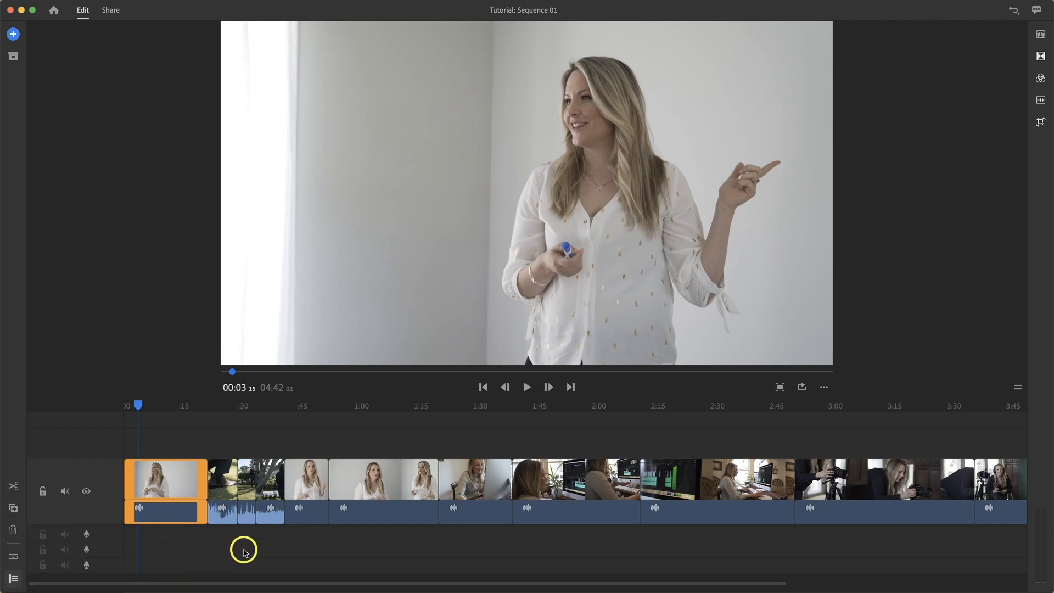
left_click(14, 579)
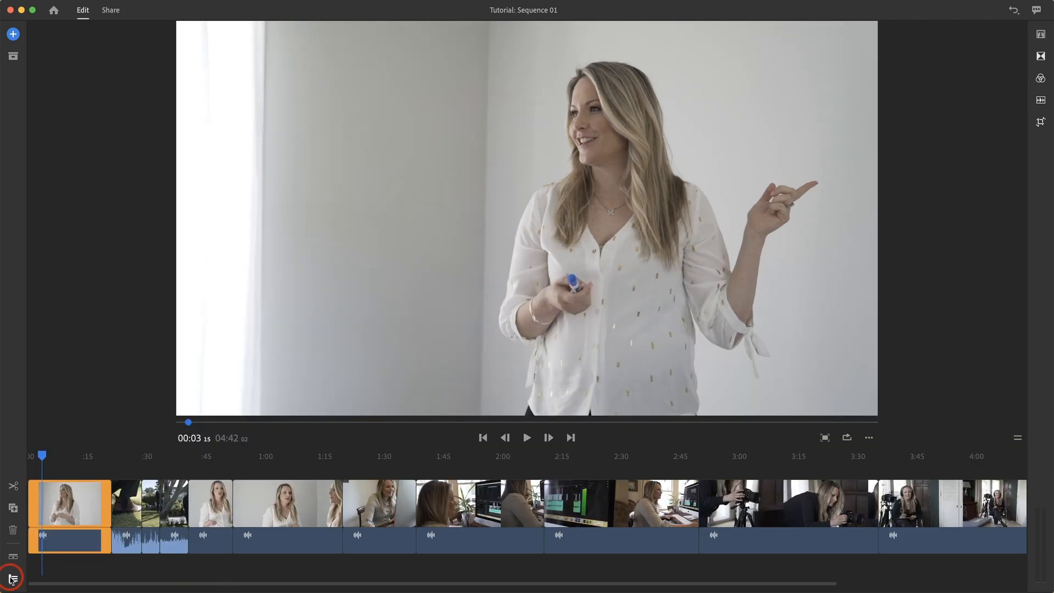
mouse_move(13, 556)
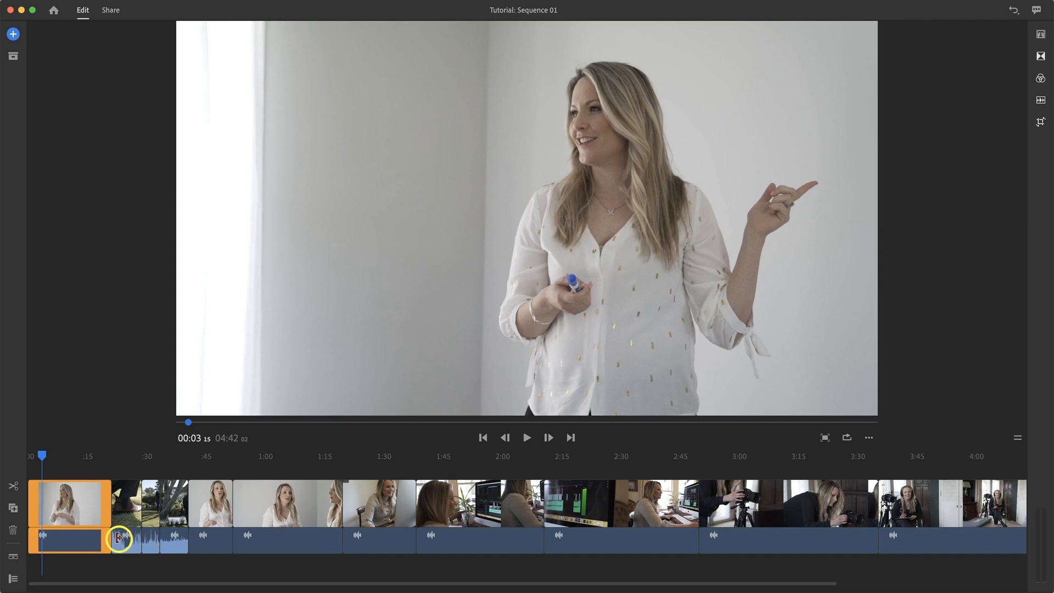
Step: Scrub and play through the timeline to review the clips in the sequence
scroll(83, 521, "right", 2)
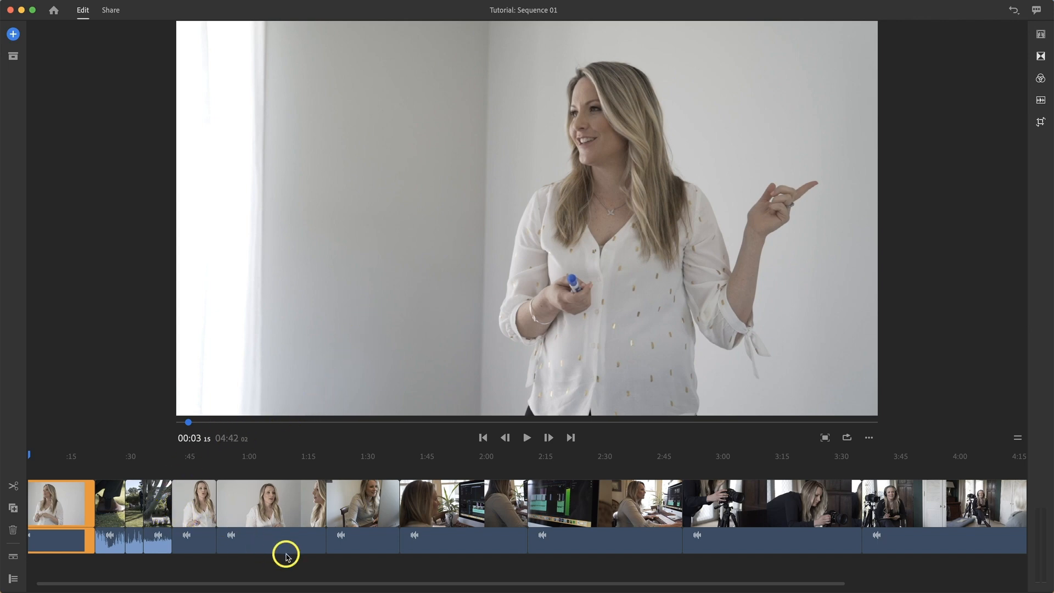
left_click_drag(30, 455, 259, 465)
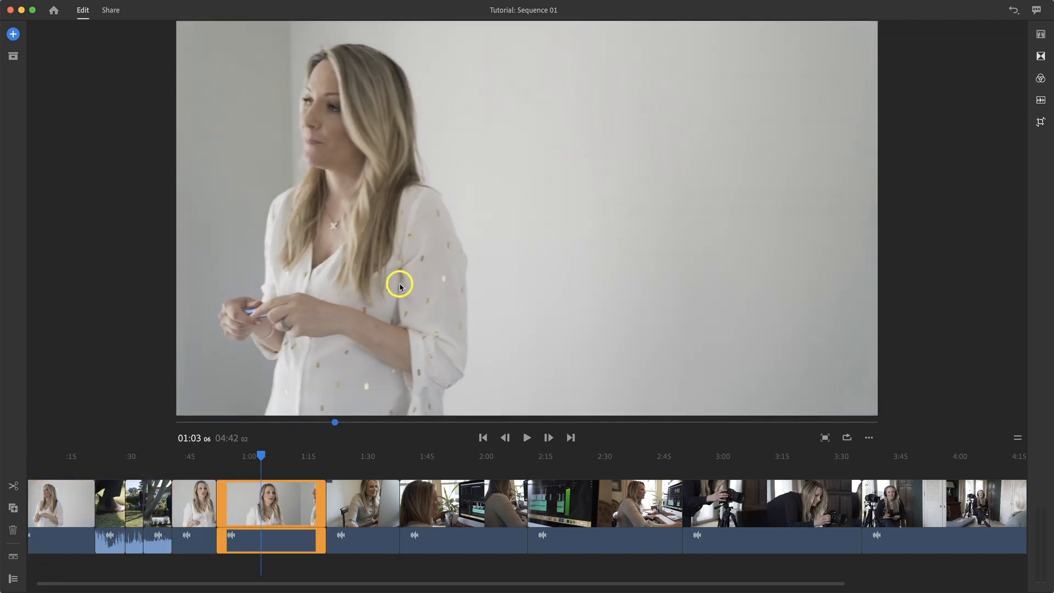
left_click_drag(262, 455, 129, 454)
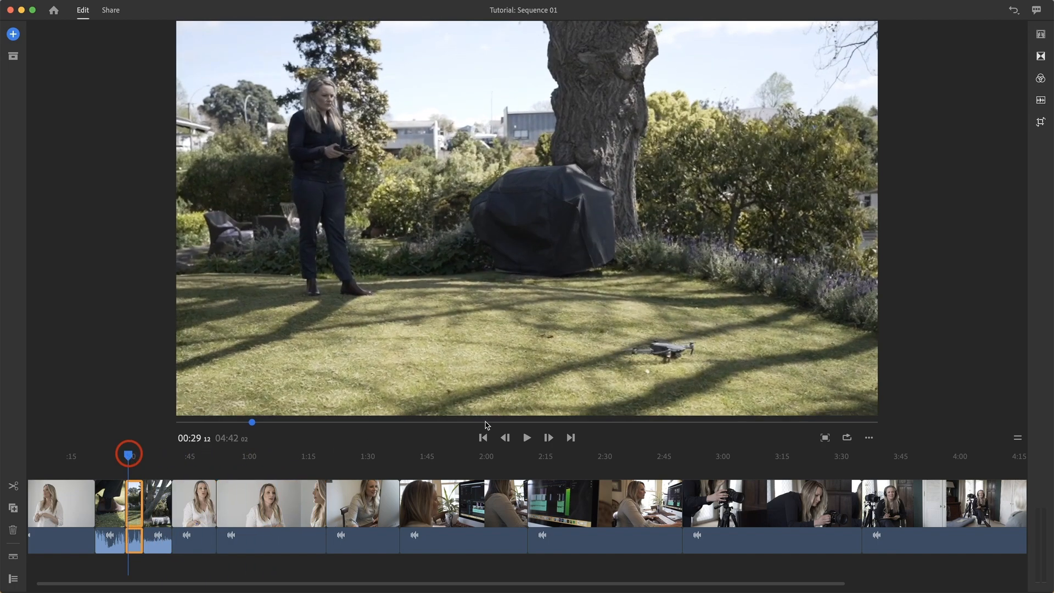
left_click(526, 438)
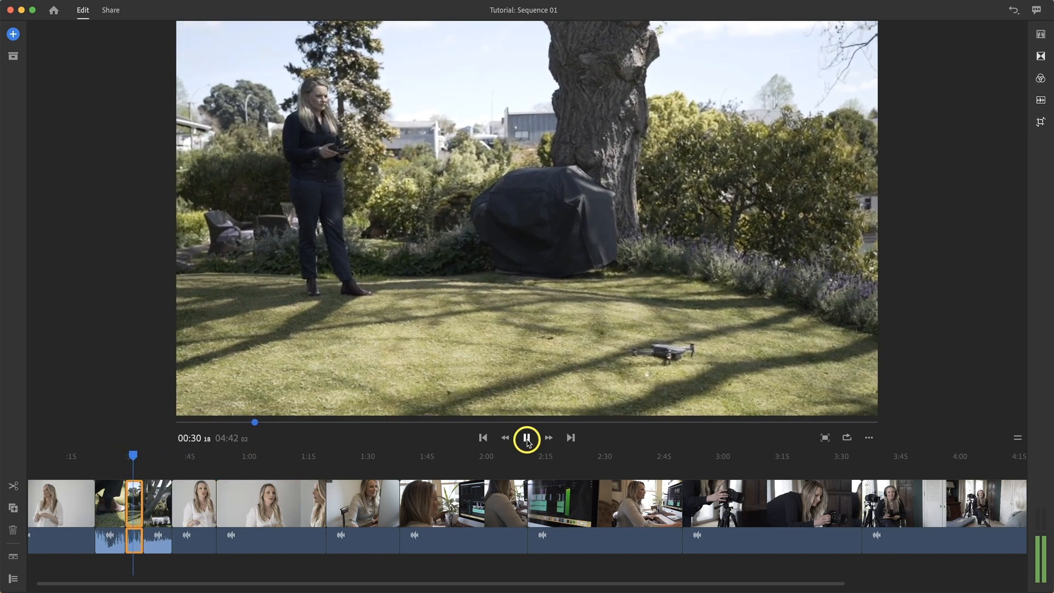
left_click(527, 437)
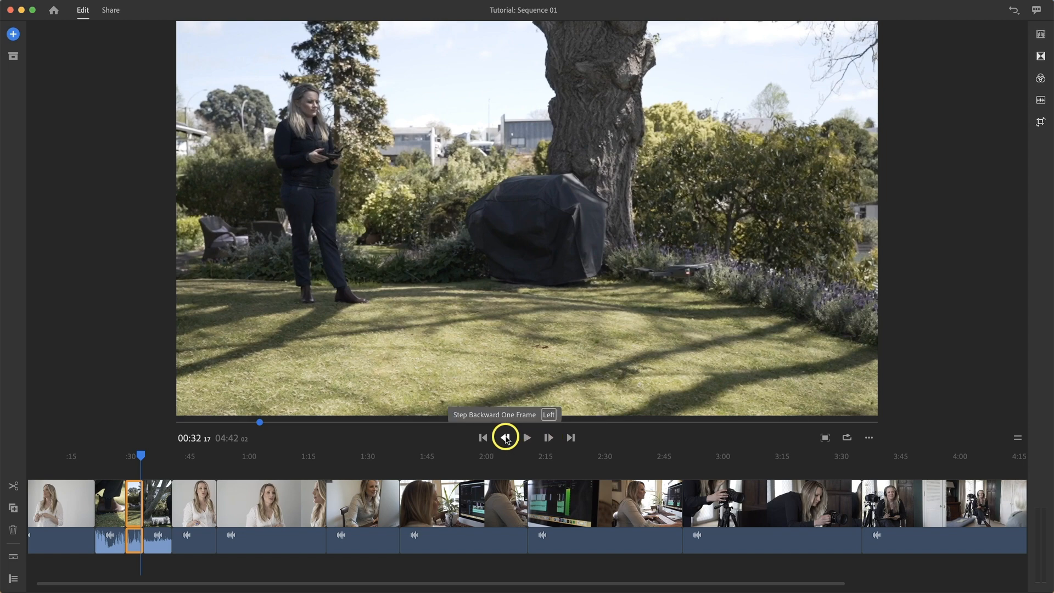
left_click(143, 457)
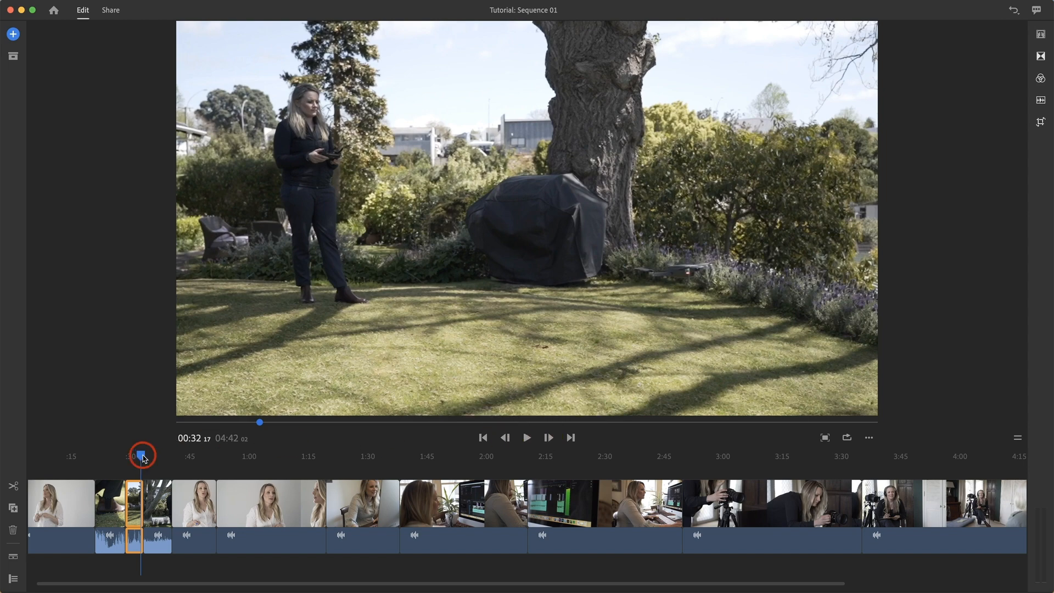
left_click_drag(143, 458, 201, 468)
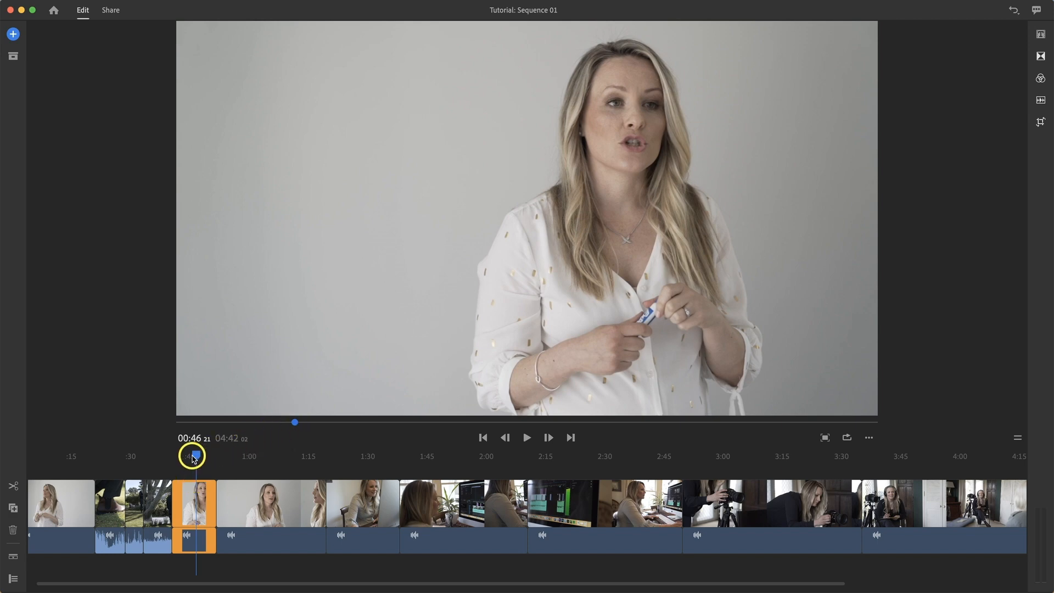
left_click_drag(196, 457, 162, 459)
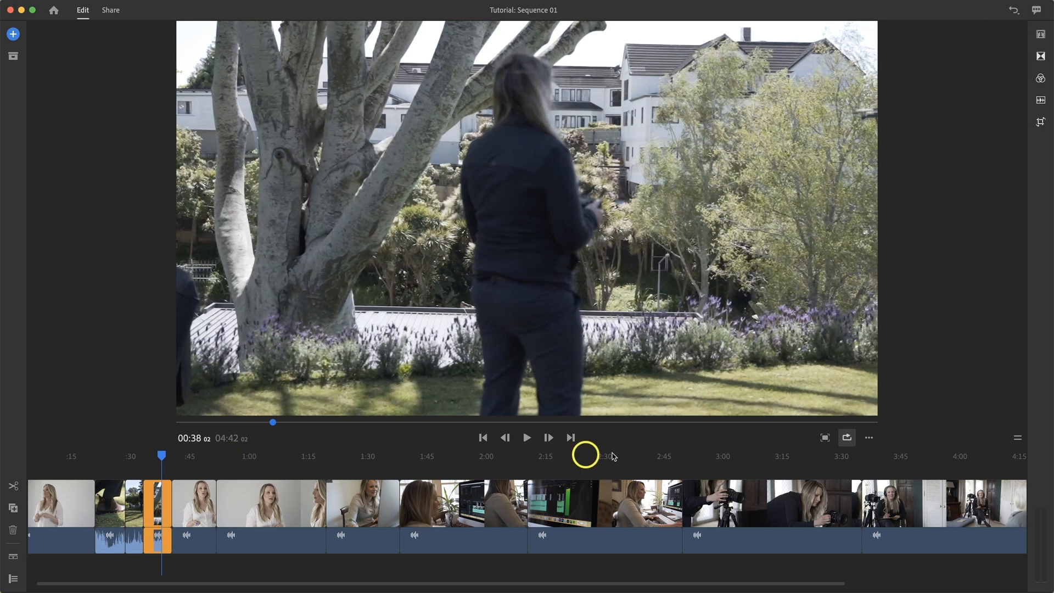
Step: Turn on loop playback and switch the preview orientation to Portrait
left_click(845, 439)
left_click(868, 437)
mouse_move(873, 405)
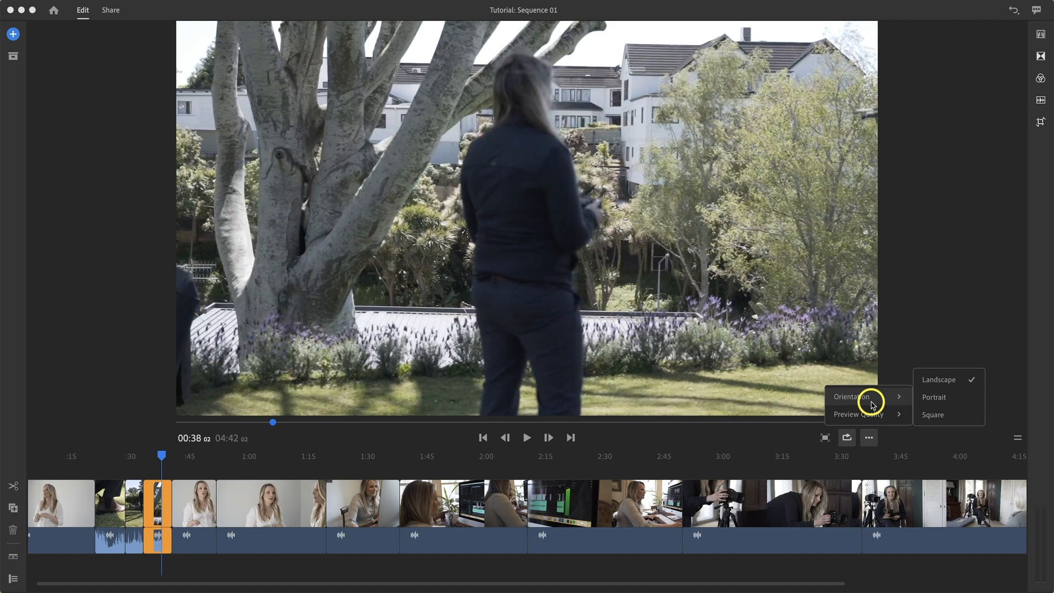
left_click(934, 398)
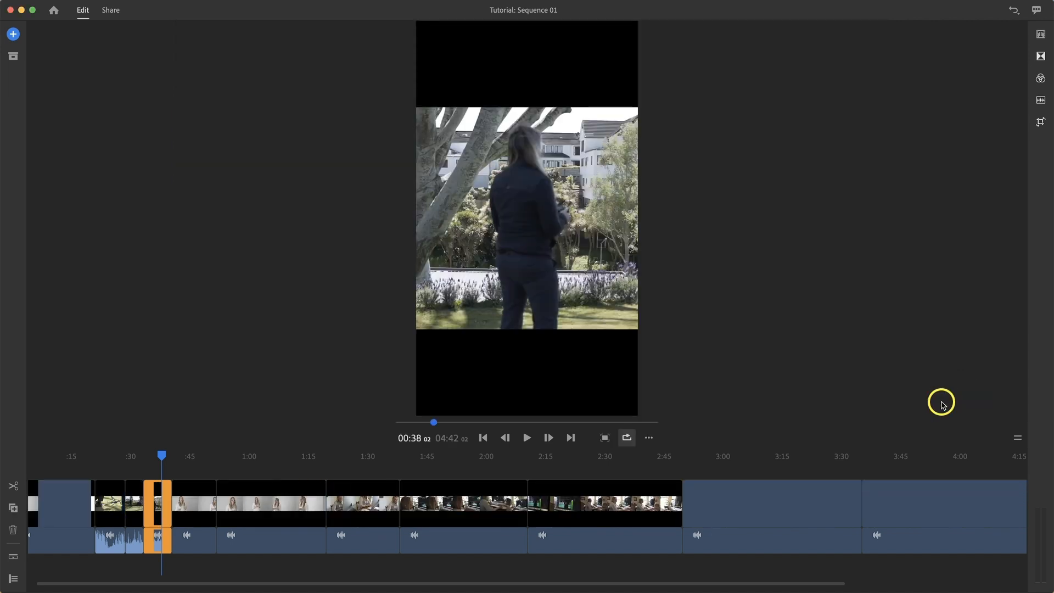
Step: Switch the preview orientation to Square and then back to Landscape
left_click(648, 438)
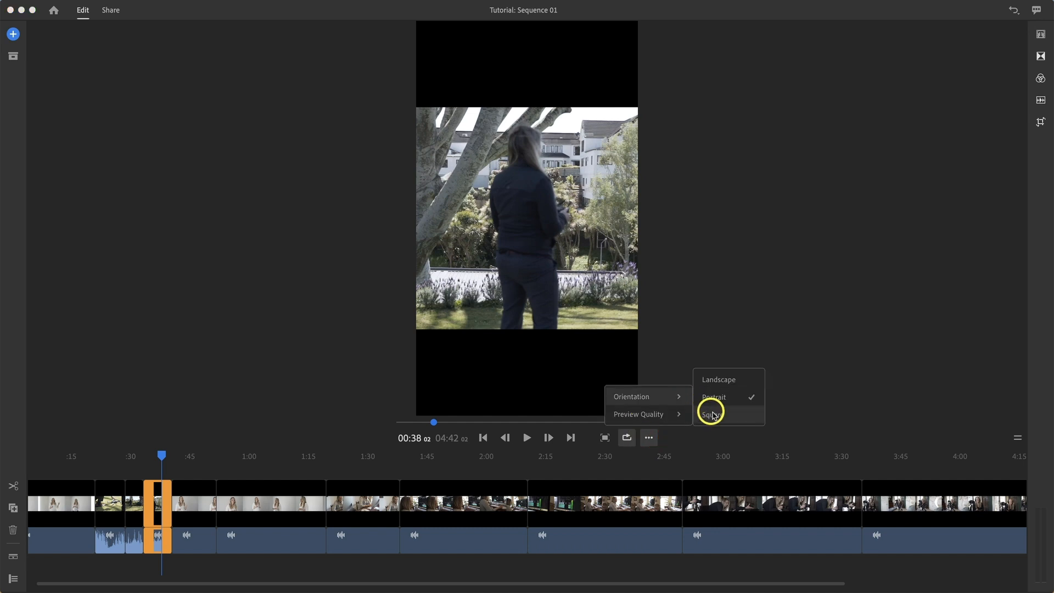
left_click(714, 413)
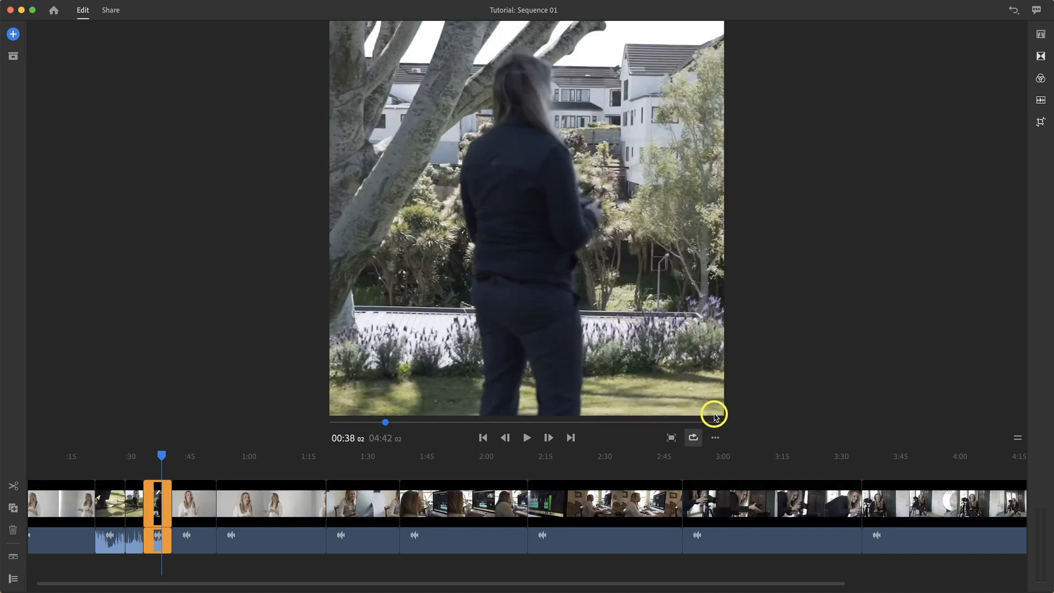
left_click(715, 438)
mouse_move(747, 404)
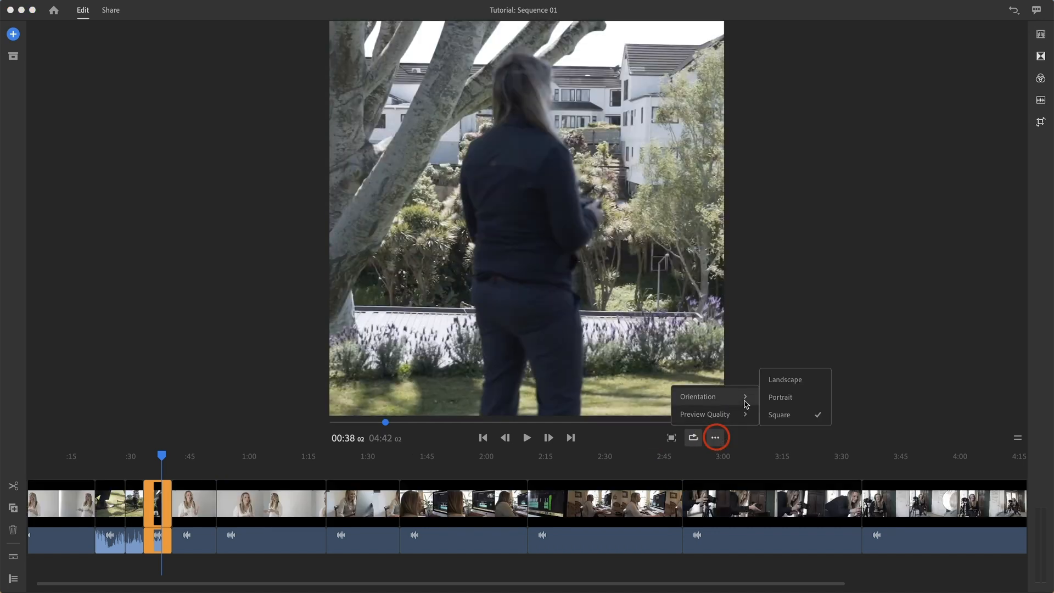
left_click(784, 381)
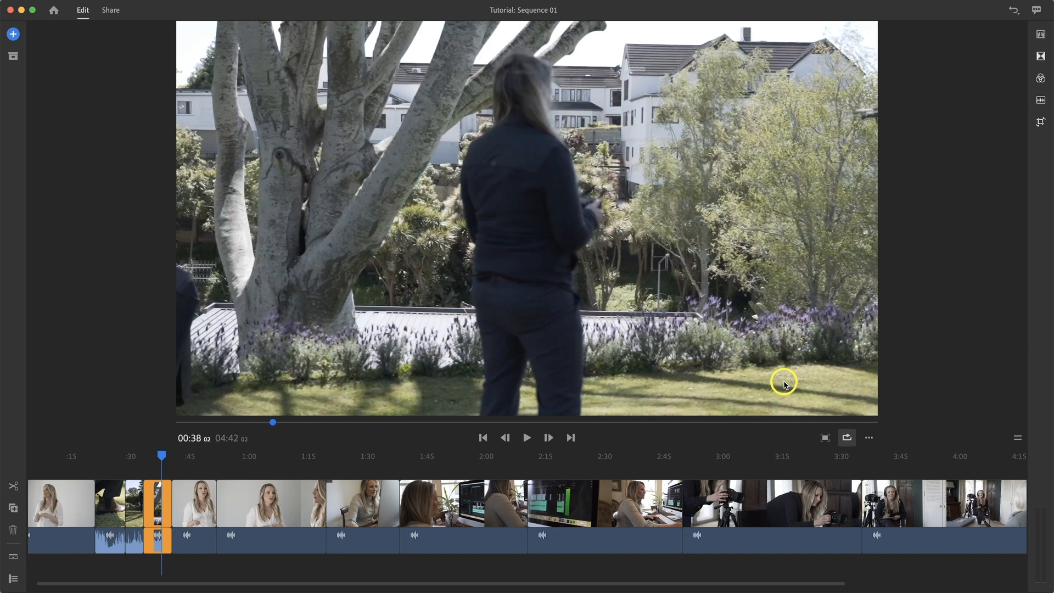
Step: Set the preview quality to Medium
left_click(868, 438)
mouse_move(894, 411)
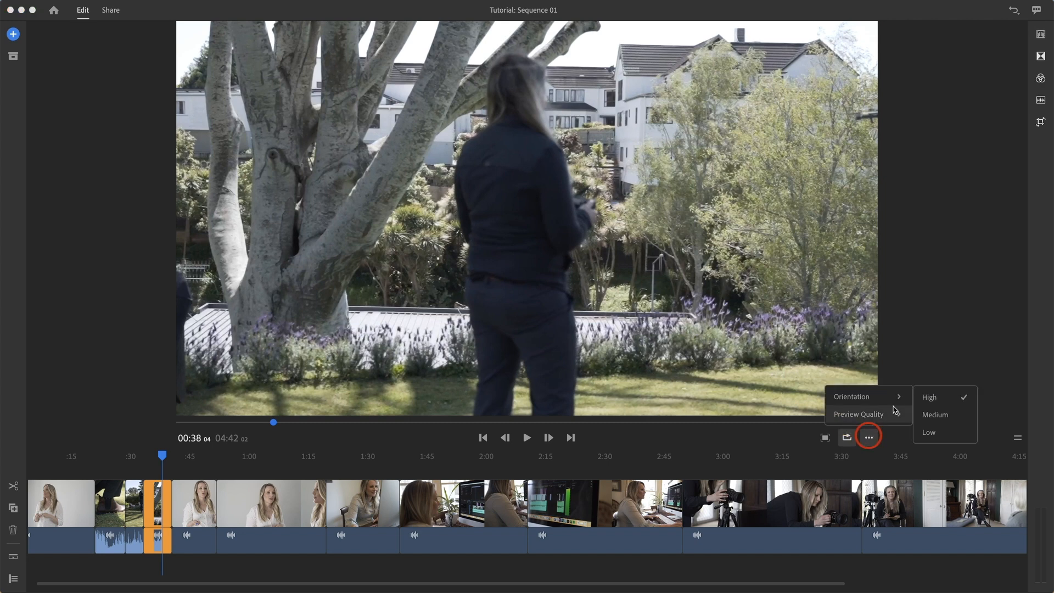
left_click(932, 414)
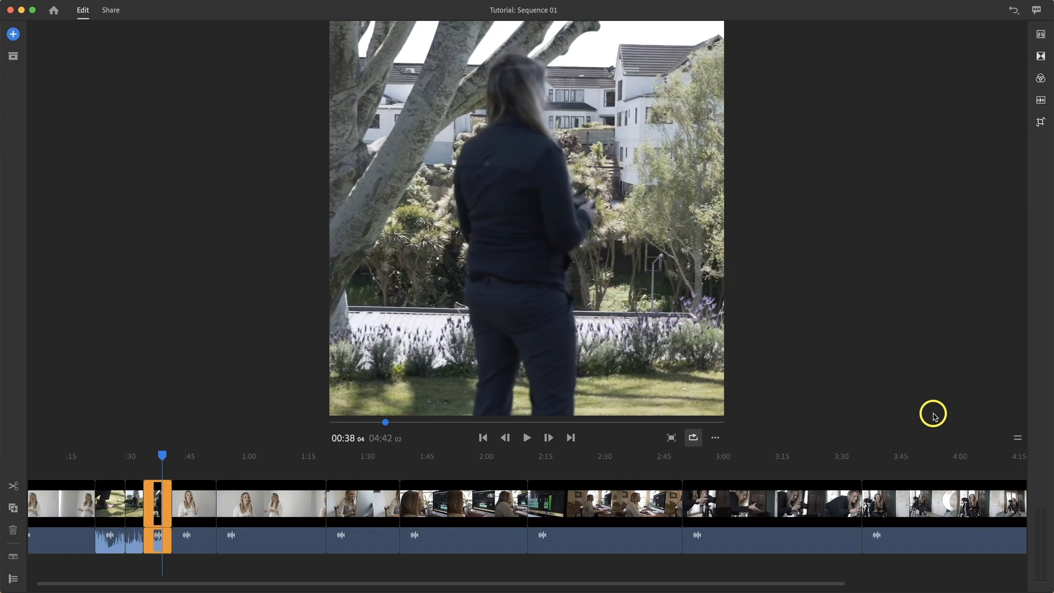
Step: Set the preview orientation to Landscape again
left_click(714, 437)
mouse_move(736, 398)
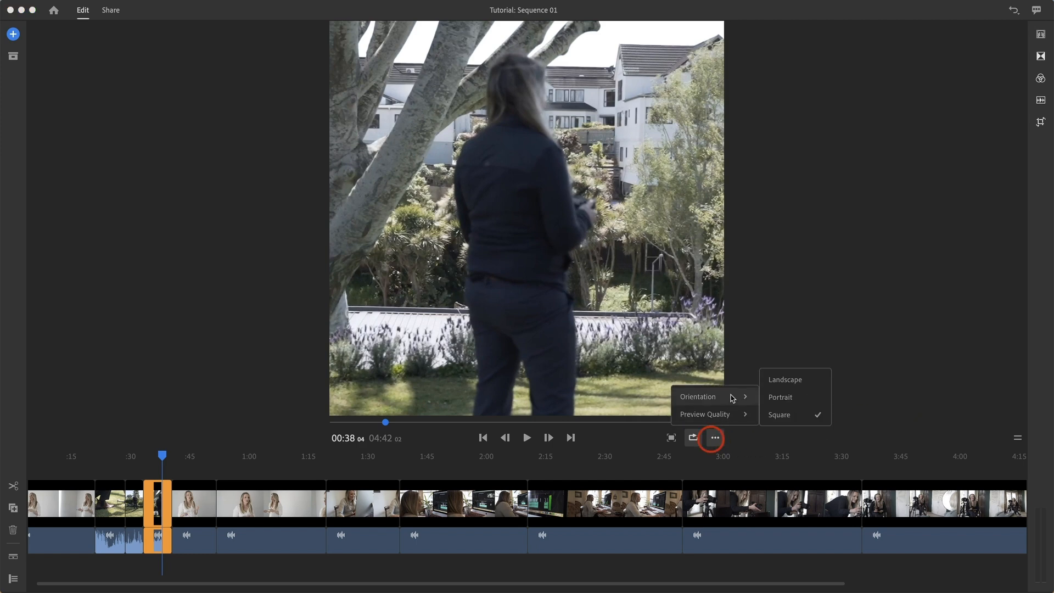
left_click(783, 380)
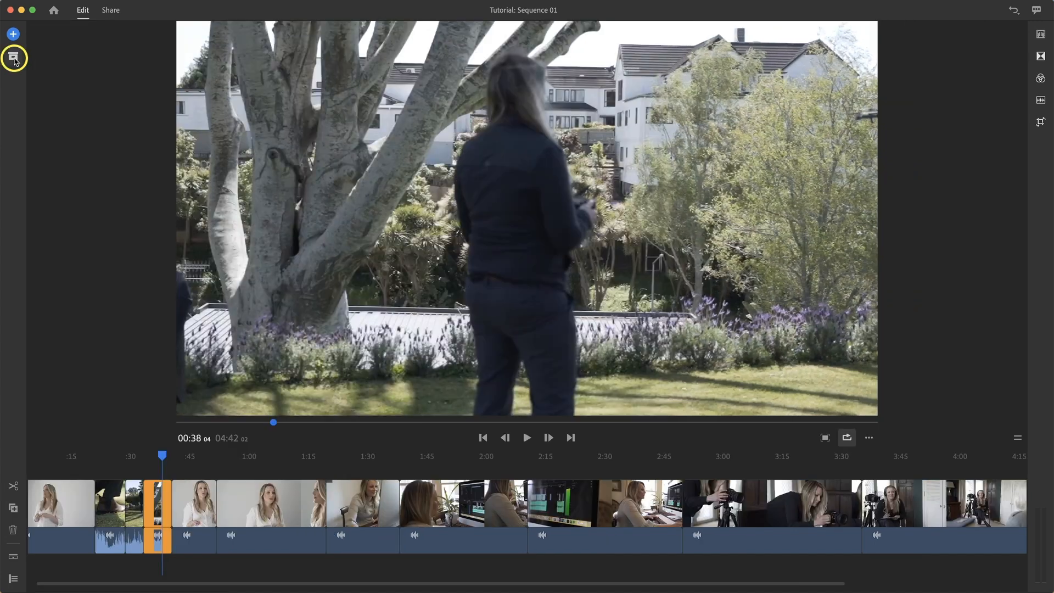
Step: Open the project assets and select, then deselect, the DSC08223.jpg image
left_click(14, 58)
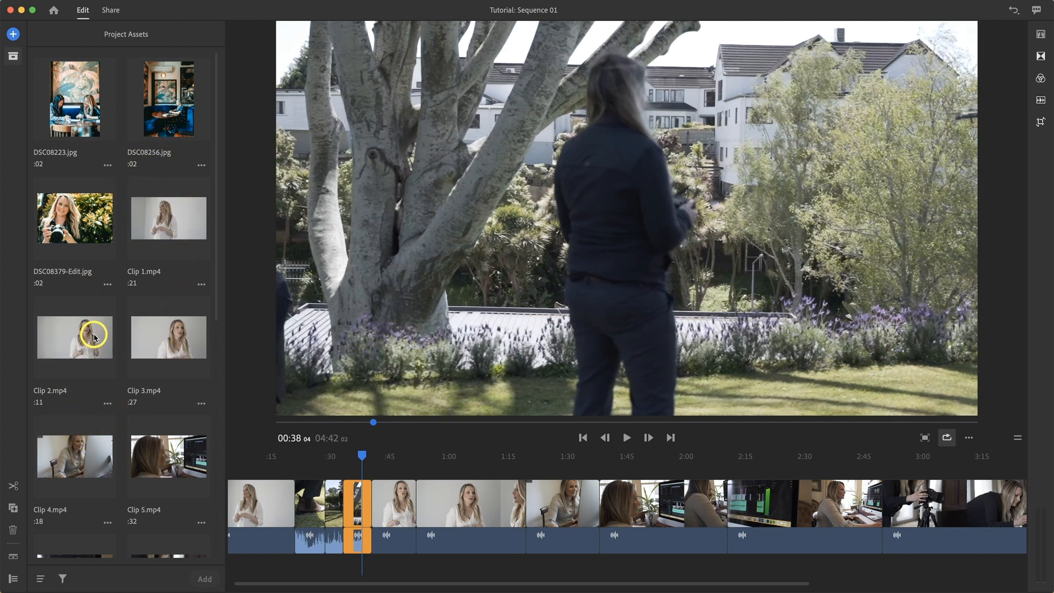
left_click(86, 114)
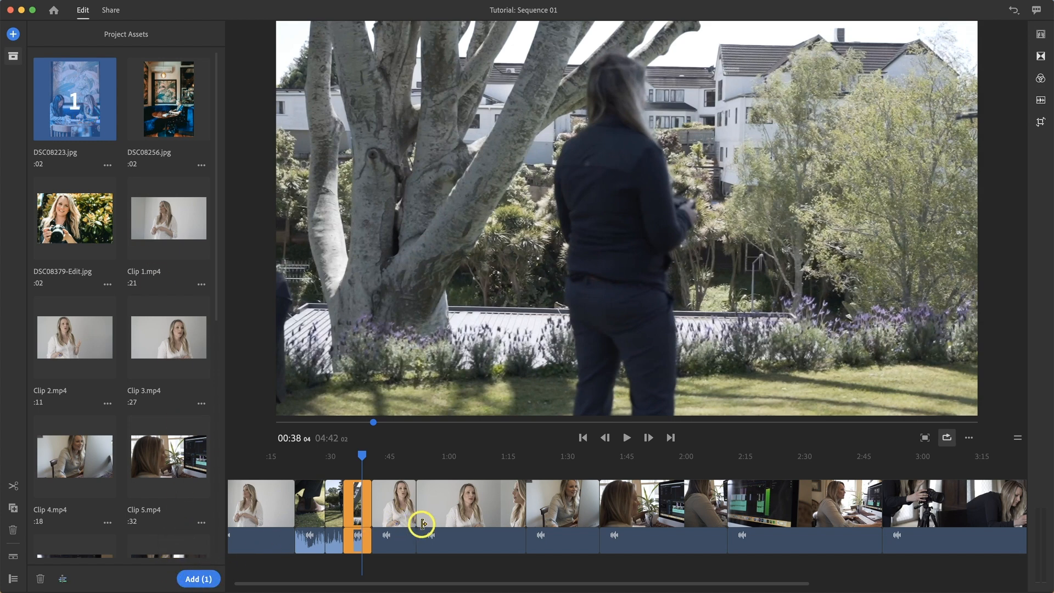
left_click(70, 107)
left_click(78, 101)
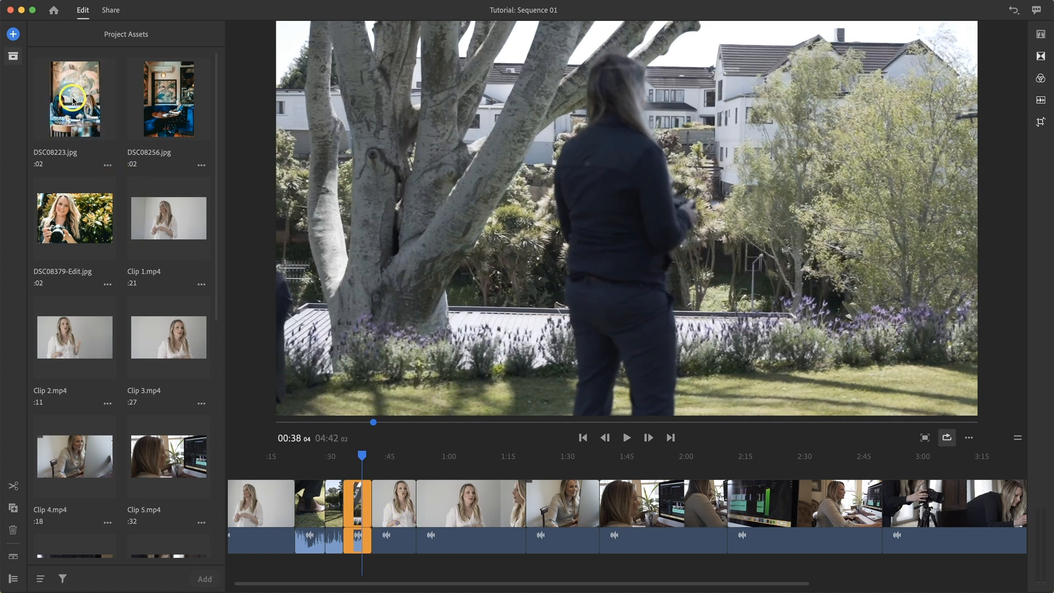
Step: Open the add-media browser and switch its location between Workshop Footage and Desktop
left_click(14, 35)
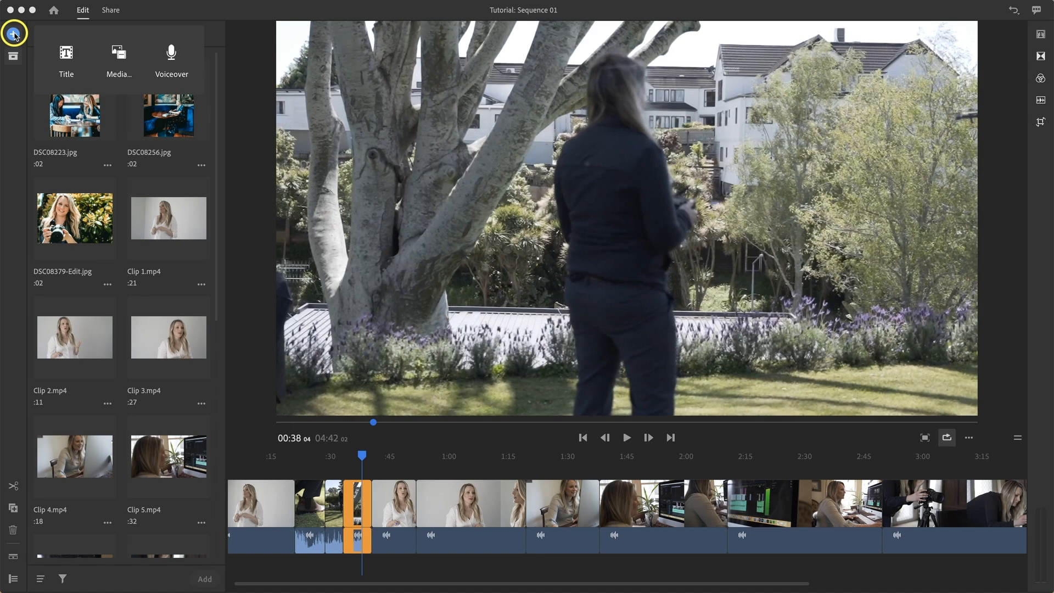
left_click(118, 55)
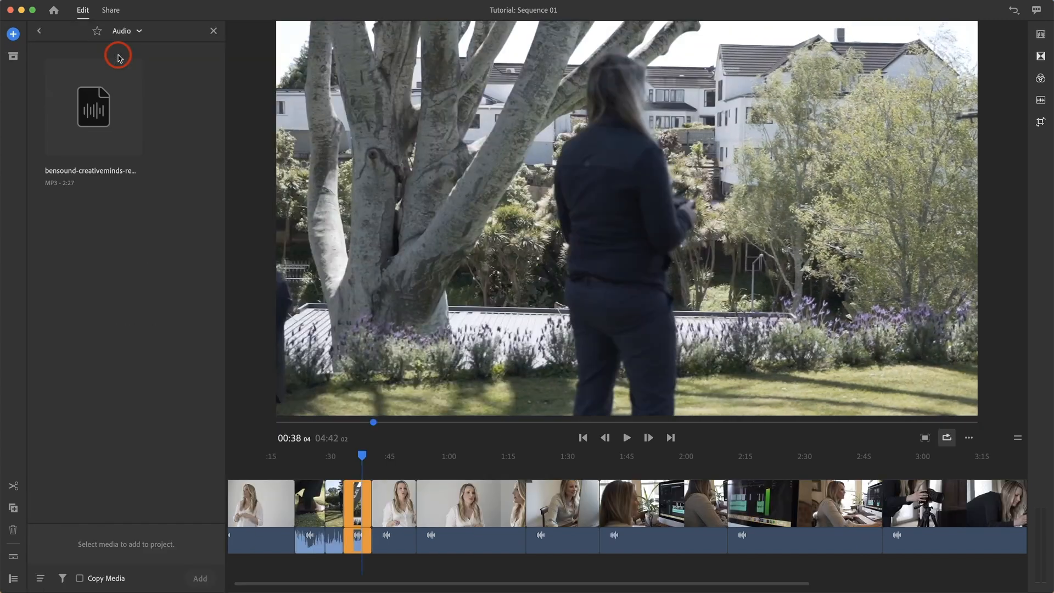
left_click(139, 31)
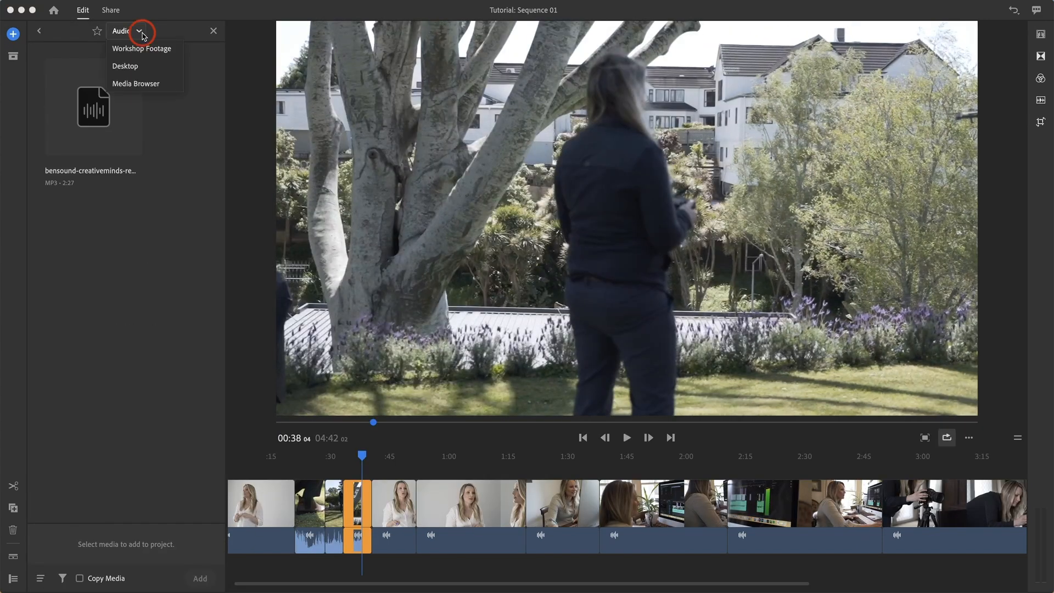
left_click(140, 51)
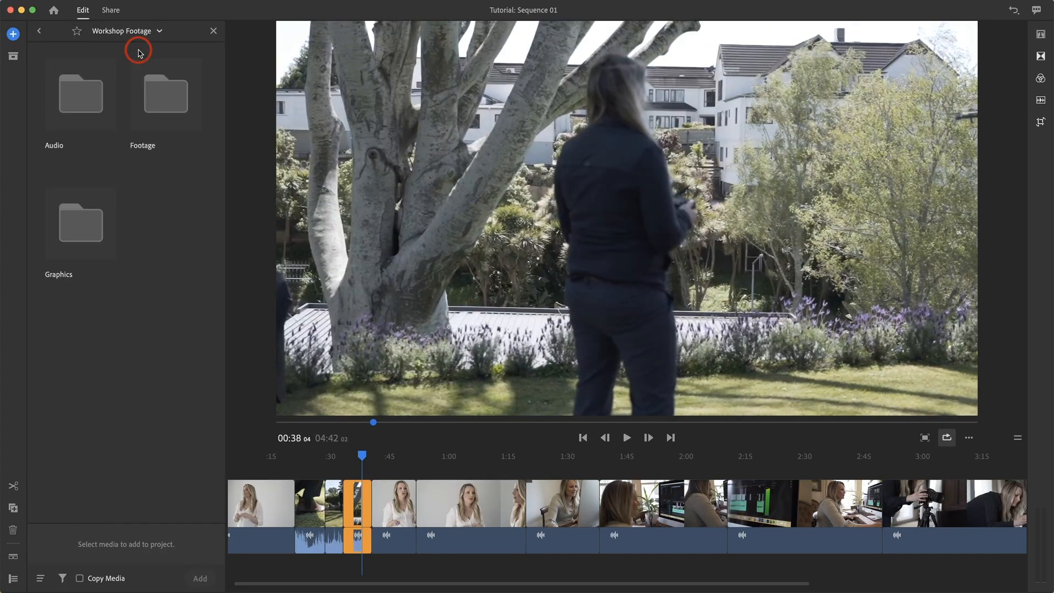
left_click(158, 30)
left_click(133, 49)
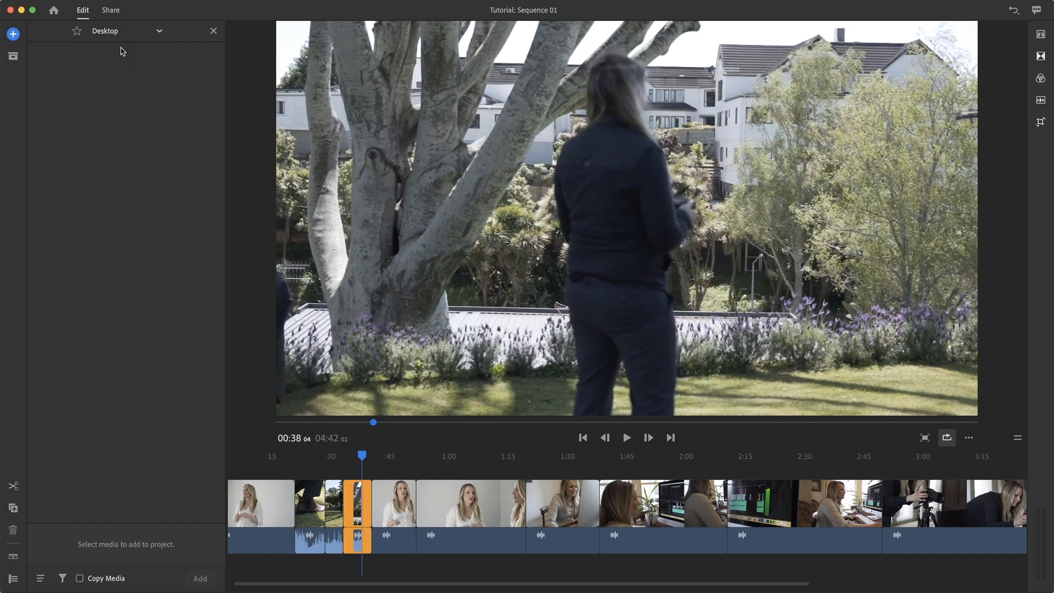
Step: Browse from the Media Browser's Desktop into the Workshop Footage folder's Audio subfolder
left_click(142, 31)
left_click(148, 50)
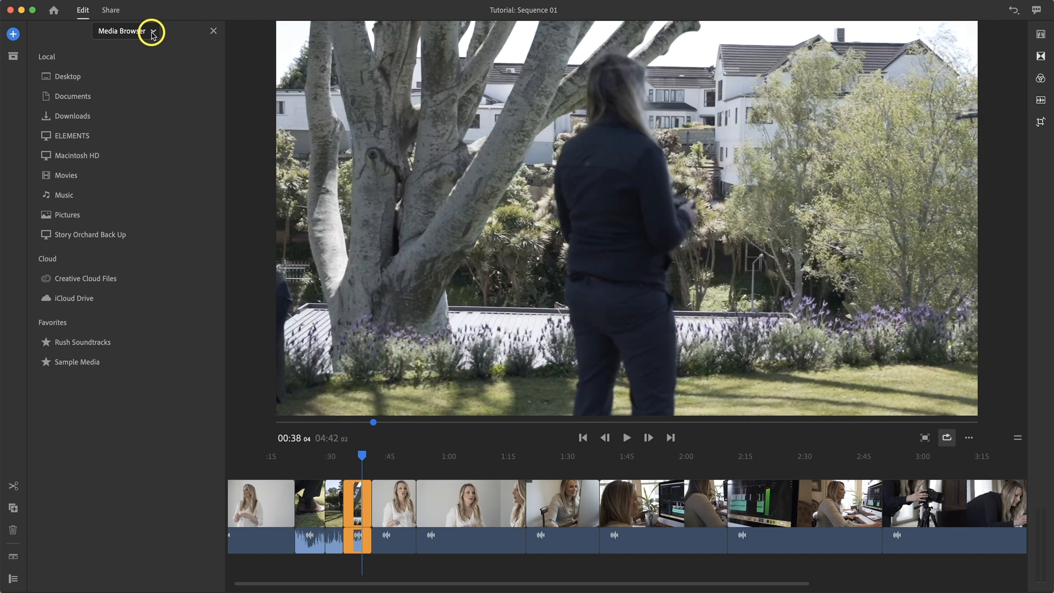
left_click(69, 80)
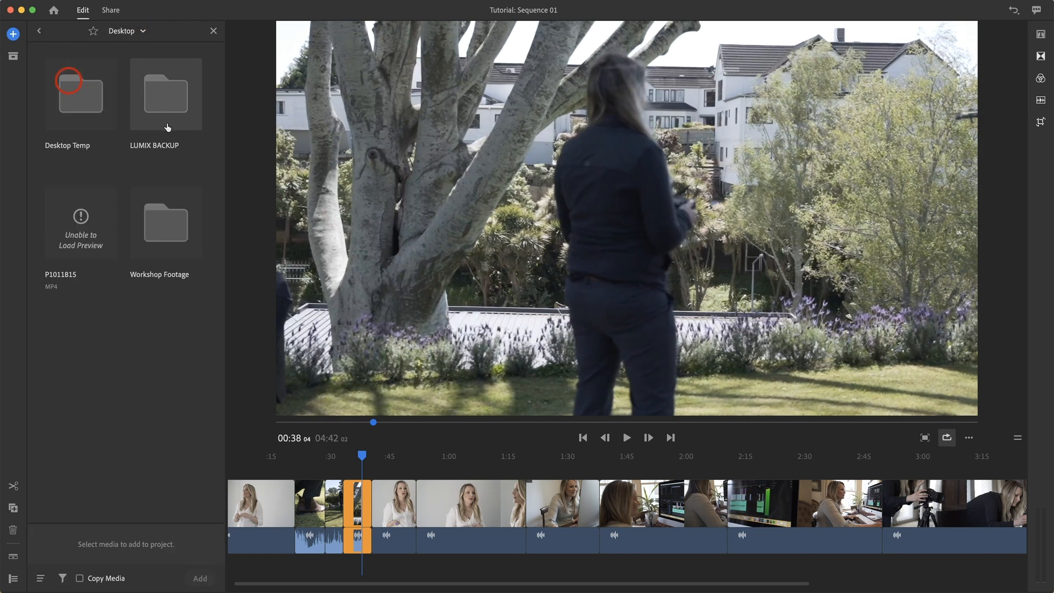
double_click(165, 217)
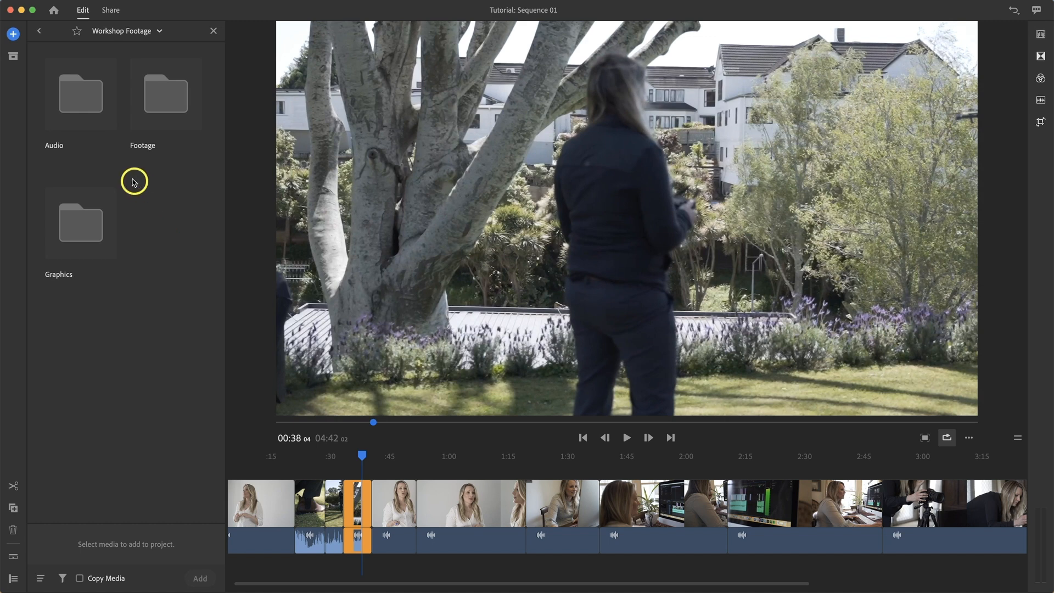
double_click(71, 97)
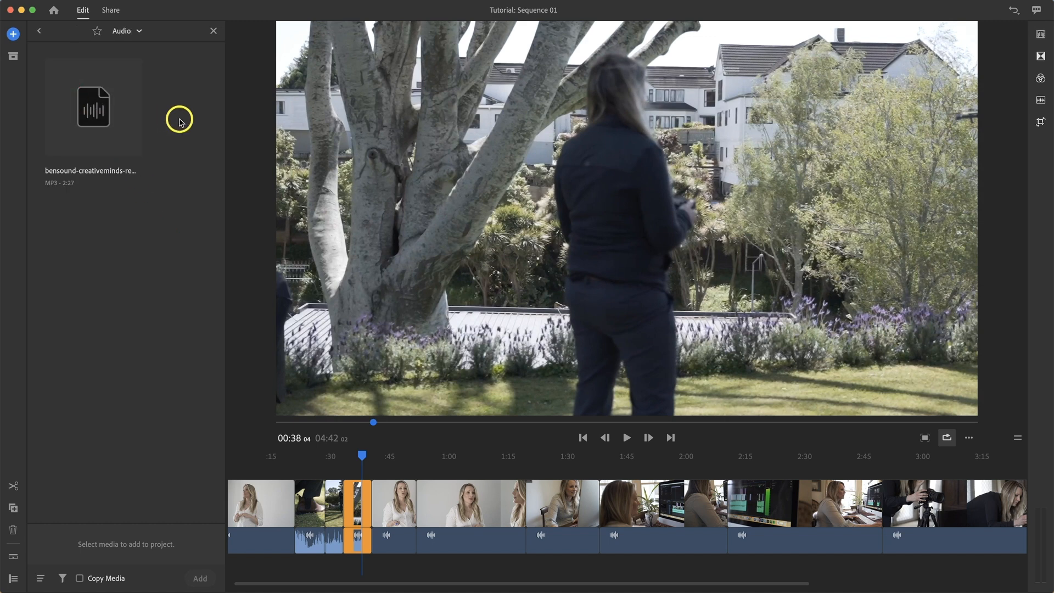
Step: Add the bensound-creativeminds MP3 from the Audio folder to the sequence and find it in the project assets
left_click(94, 112)
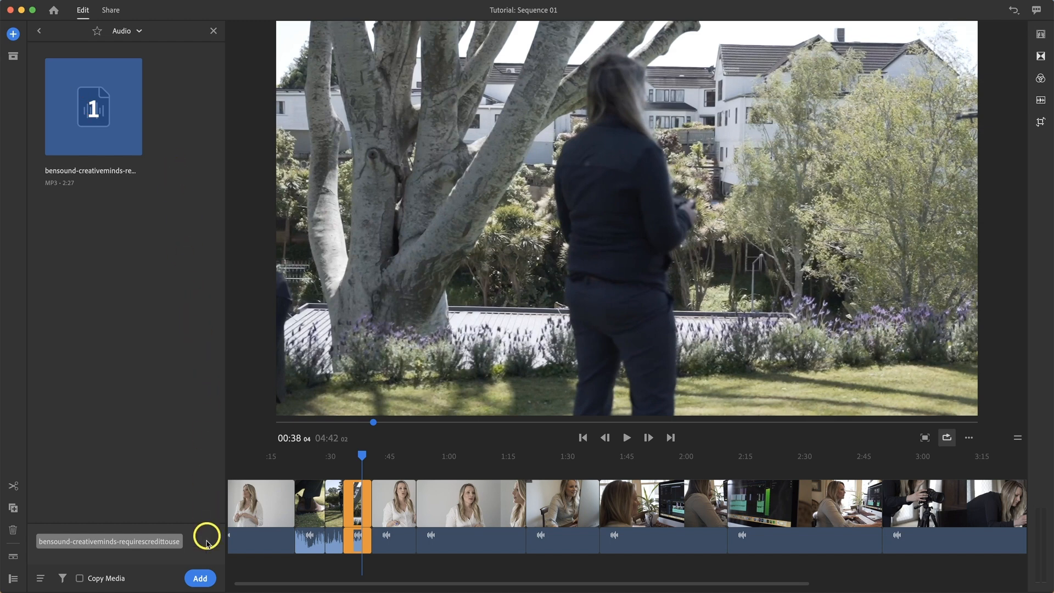
left_click(200, 578)
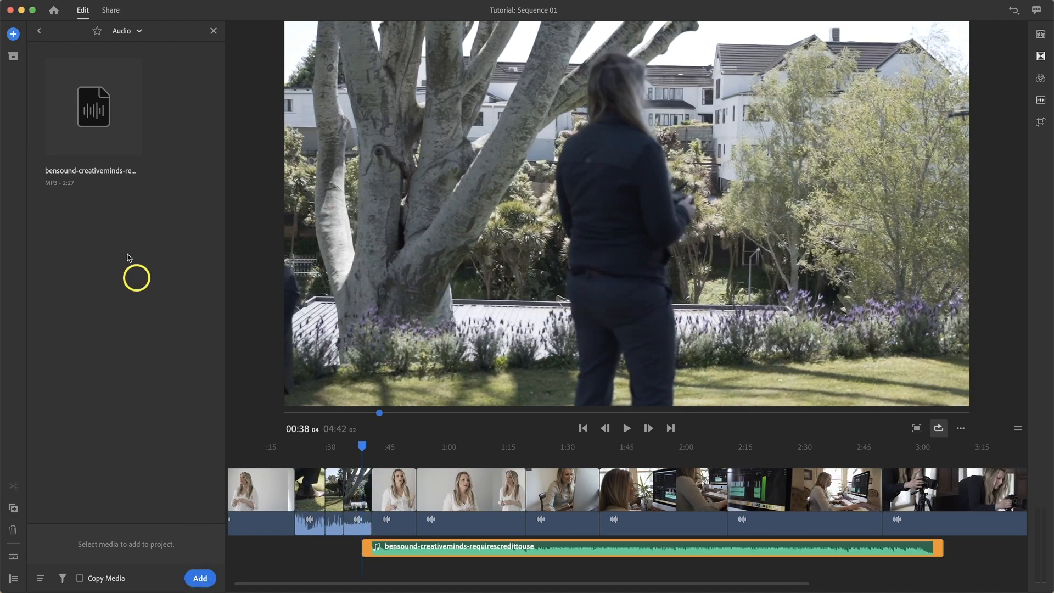
left_click(13, 56)
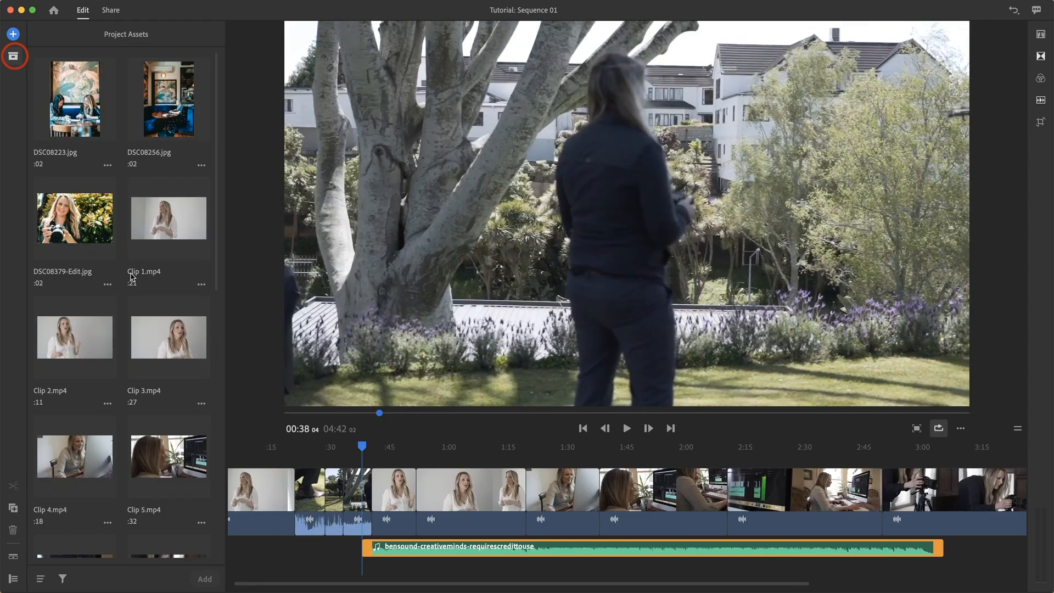
scroll(131, 274, "down", 10)
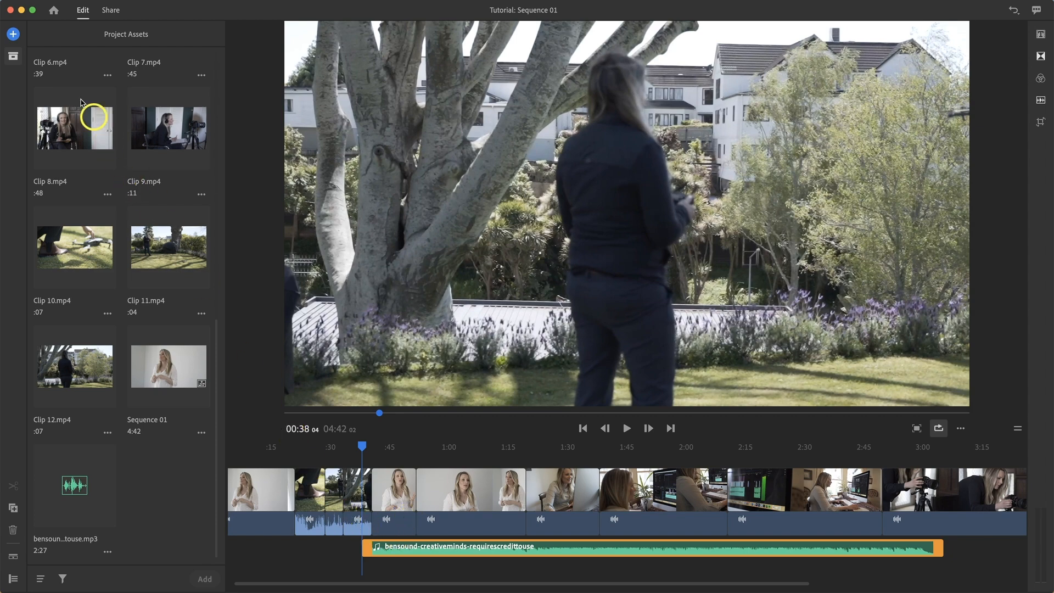
Step: Add the StoryBlack-HQ and StoryWhite-HQ graphics from the Workshop Footage Graphics folder to the sequence
left_click(10, 32)
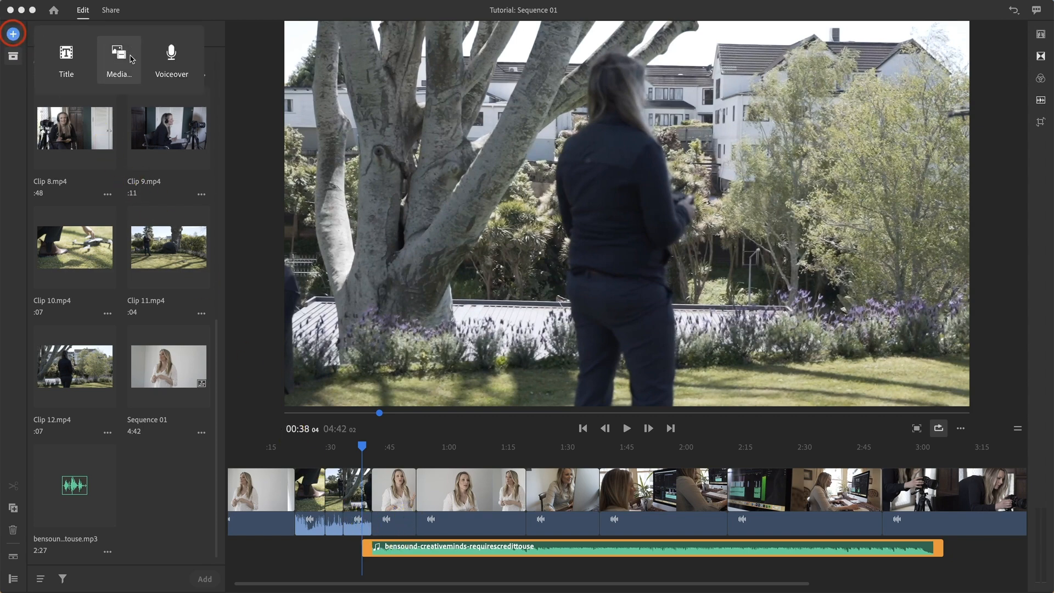
left_click(130, 58)
left_click(139, 31)
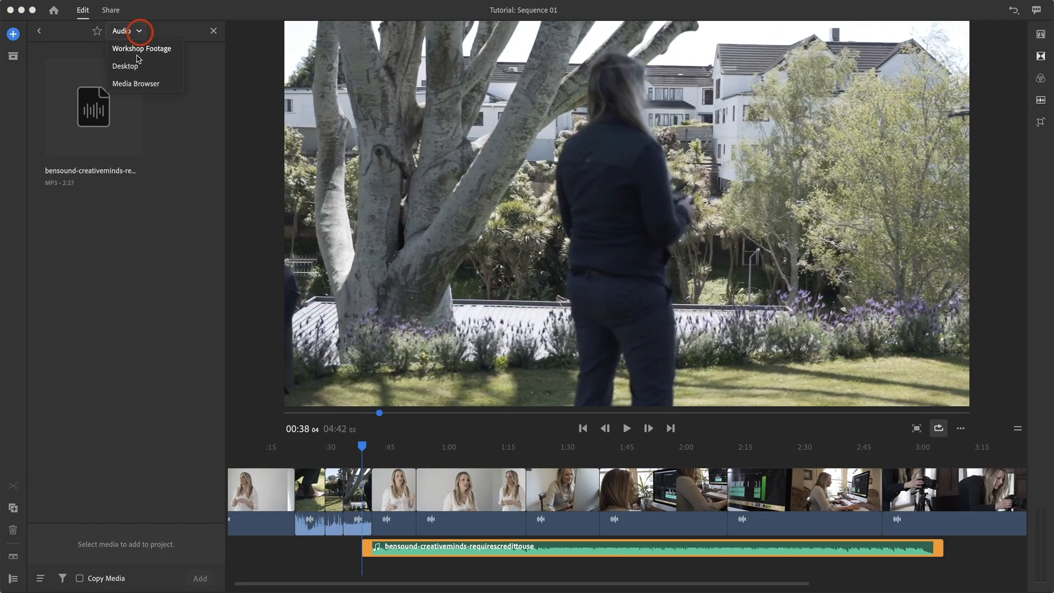
left_click(133, 84)
left_click(71, 79)
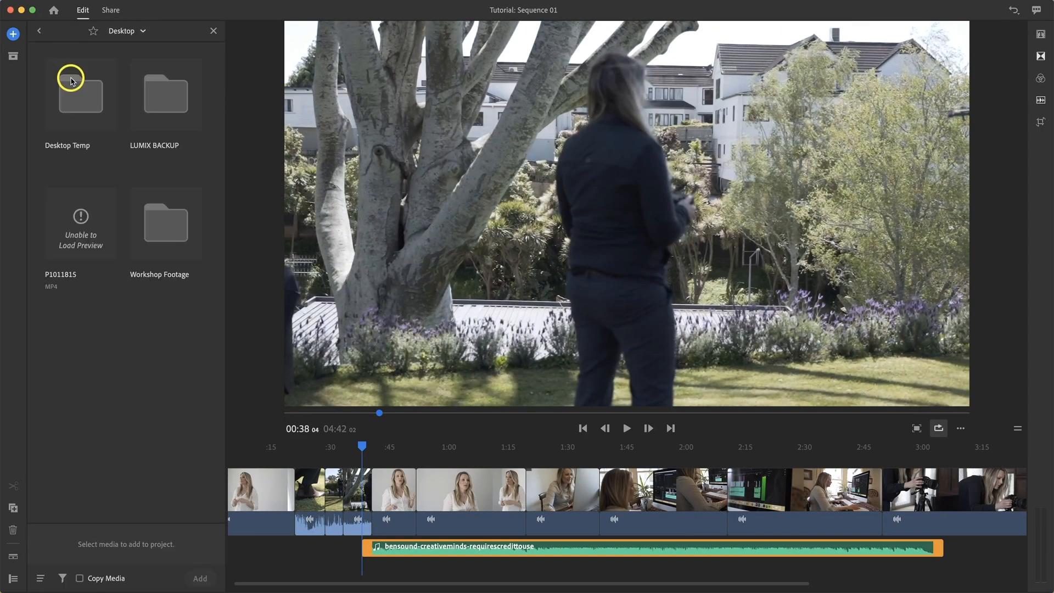
double_click(154, 225)
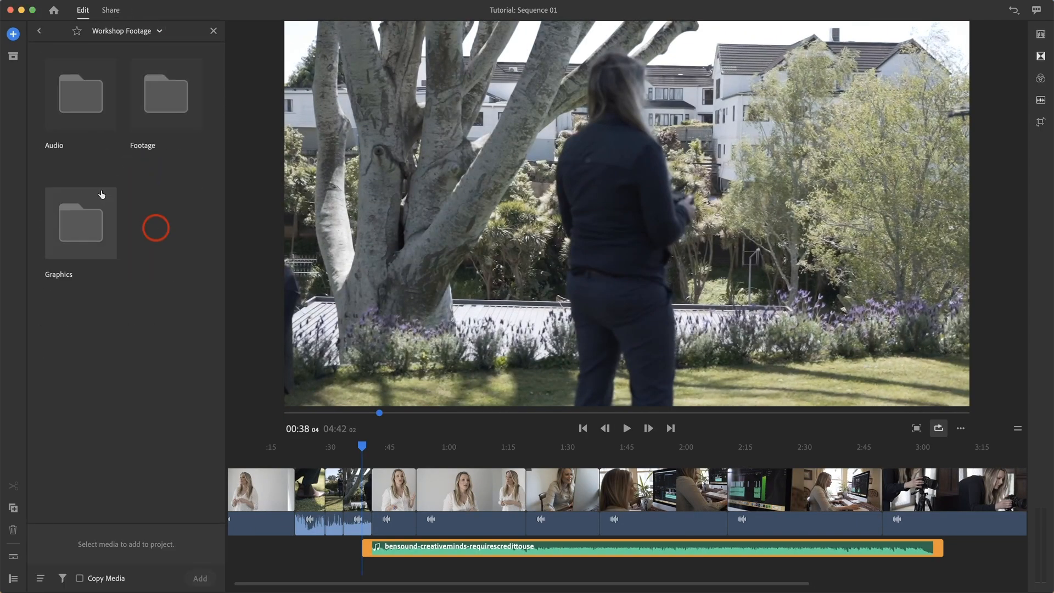
double_click(77, 221)
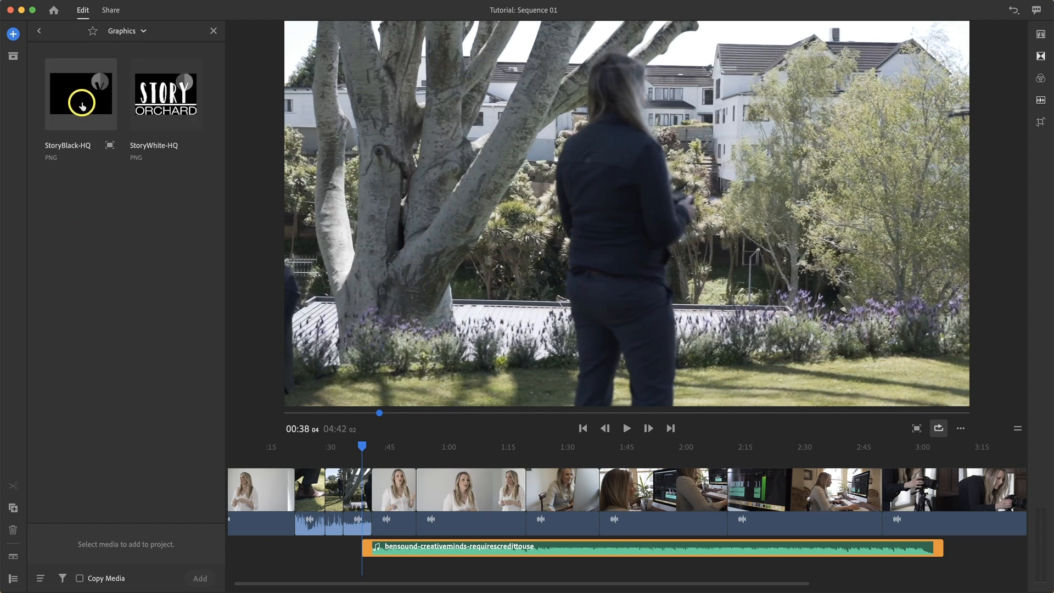
left_click(81, 105)
left_click(164, 101)
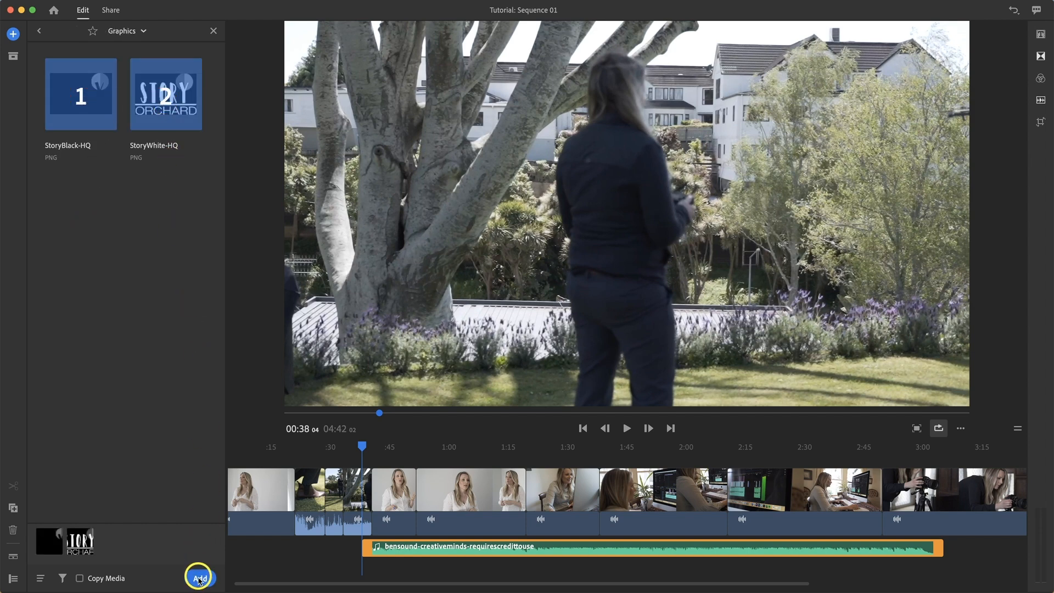
left_click(200, 578)
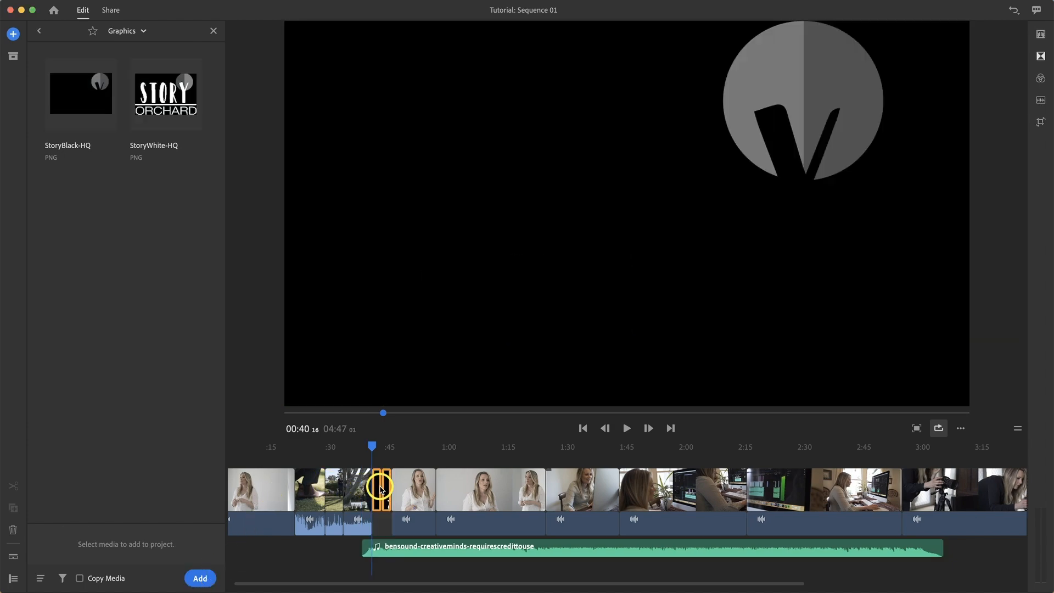
Step: Review the imported graphics in the project assets, close the panel and move the playhead to about 00:37
left_click(13, 55)
scroll(110, 241, "down", 10)
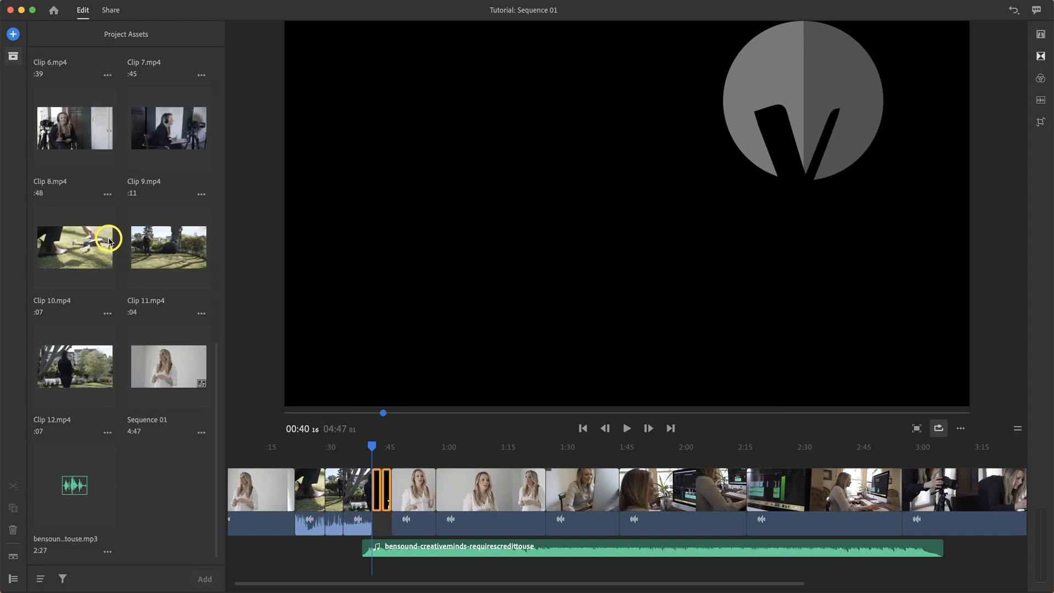
scroll(110, 240, "up", 10)
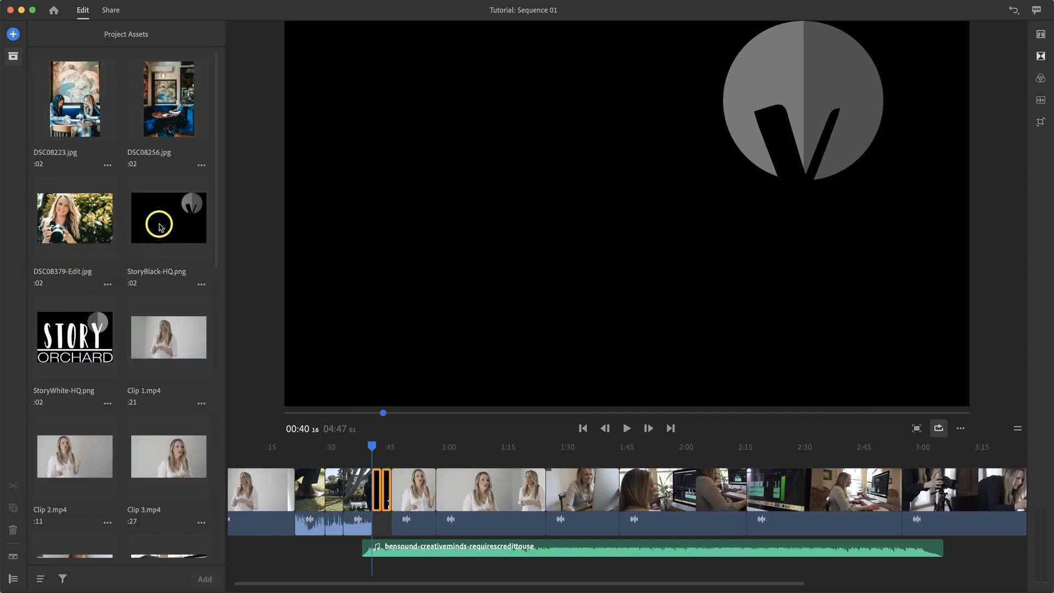
left_click(13, 56)
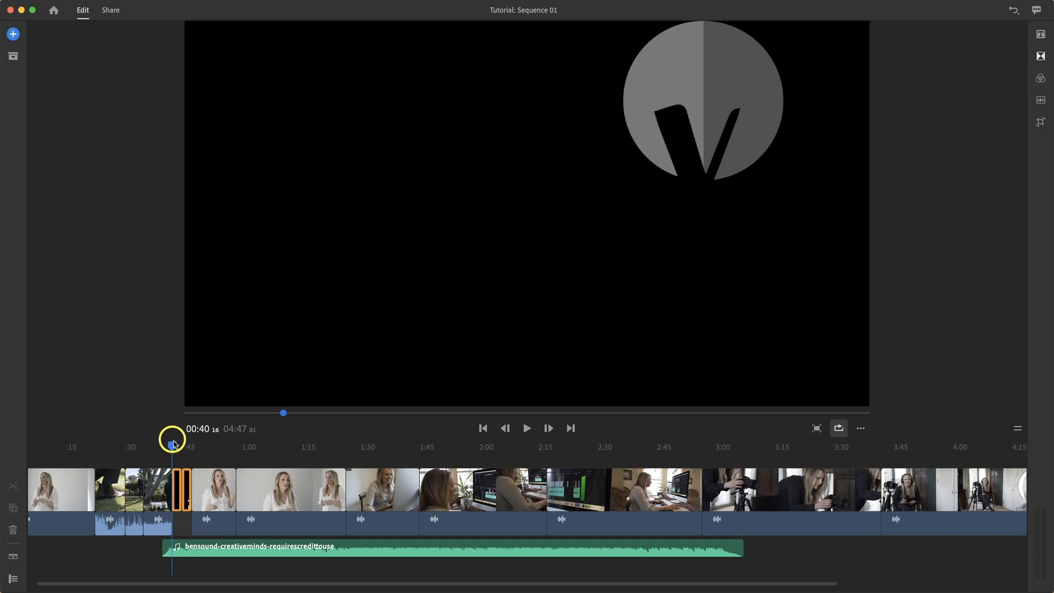
left_click_drag(171, 445, 163, 447)
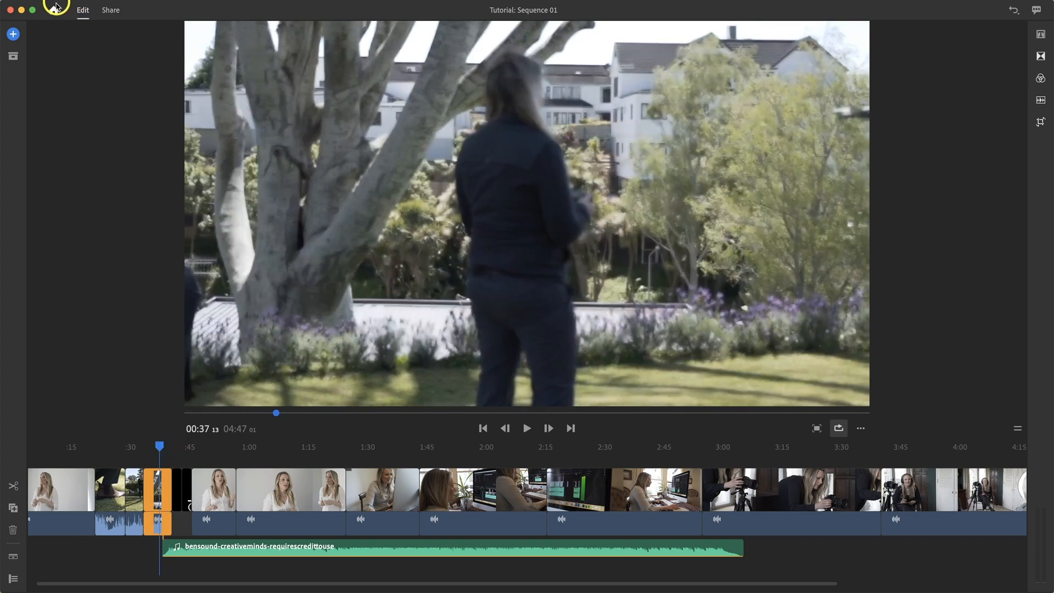
Step: Visit the home screen and reopen the Tutorial project, then switch to the Share screen and back to Edit
left_click(54, 11)
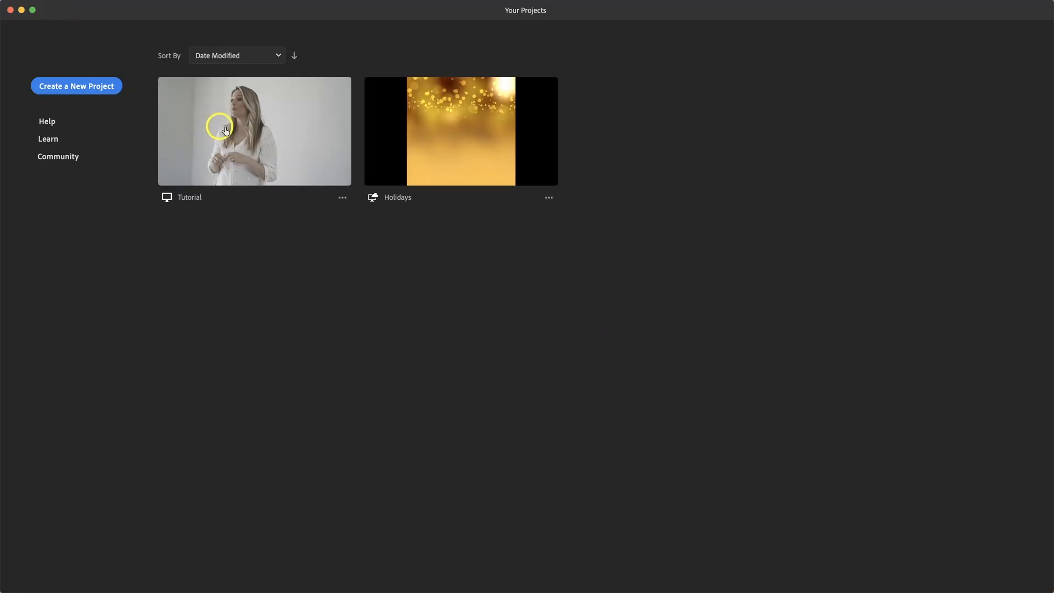
left_click(302, 133)
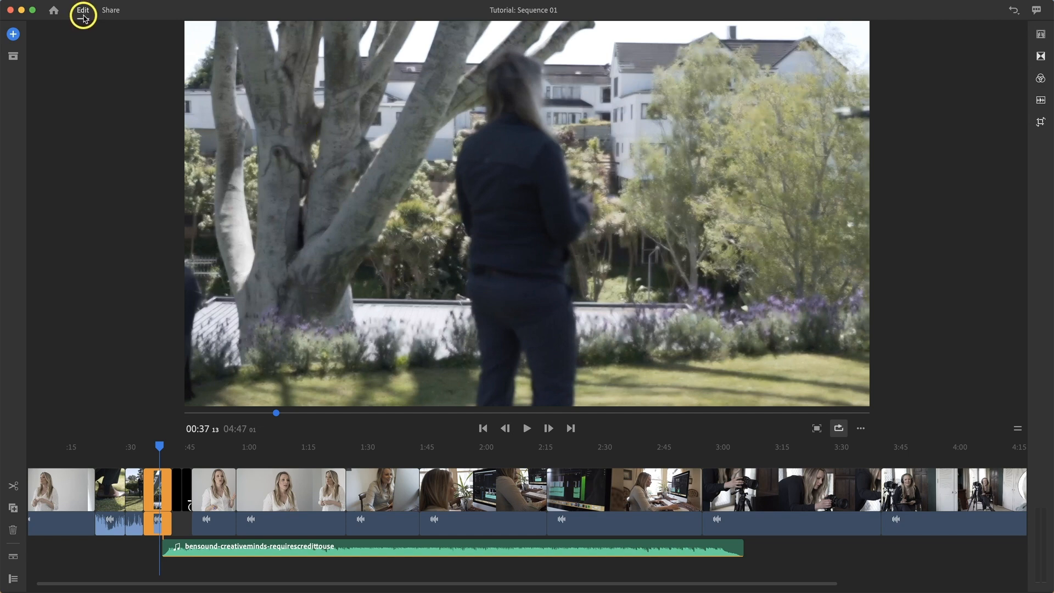
left_click(113, 15)
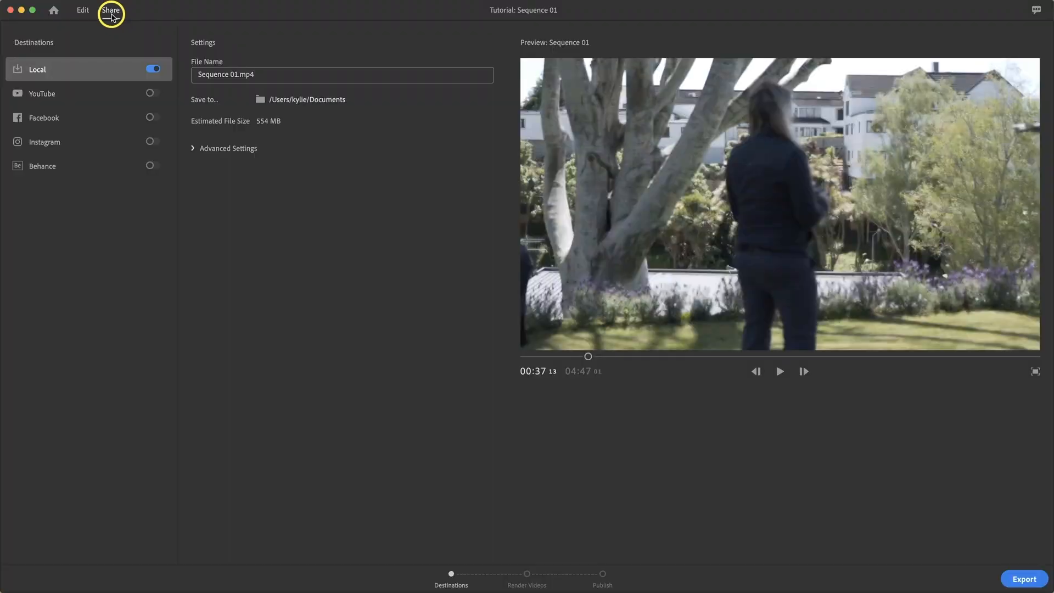
left_click(83, 11)
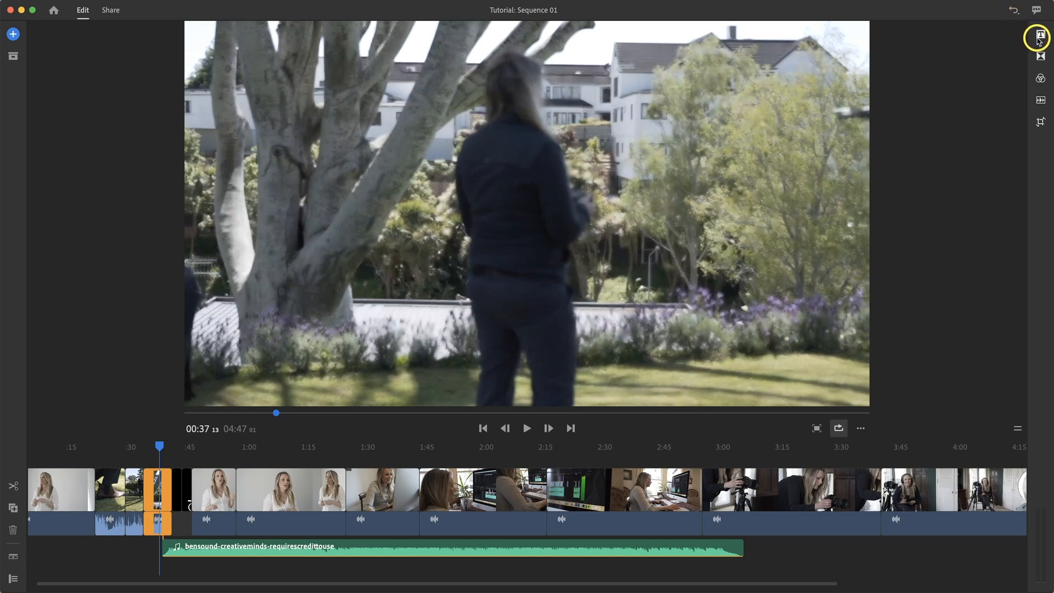
Step: Examine the adjustment panel icons and the application's File, Edit, Clip and Sequence menus
mouse_move(1040, 39)
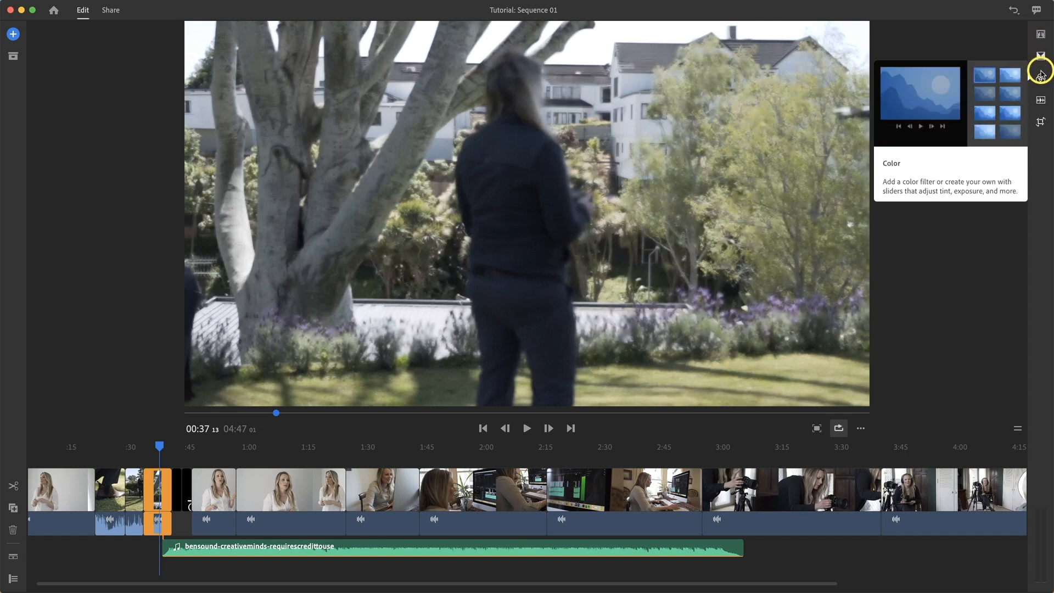
mouse_move(1042, 125)
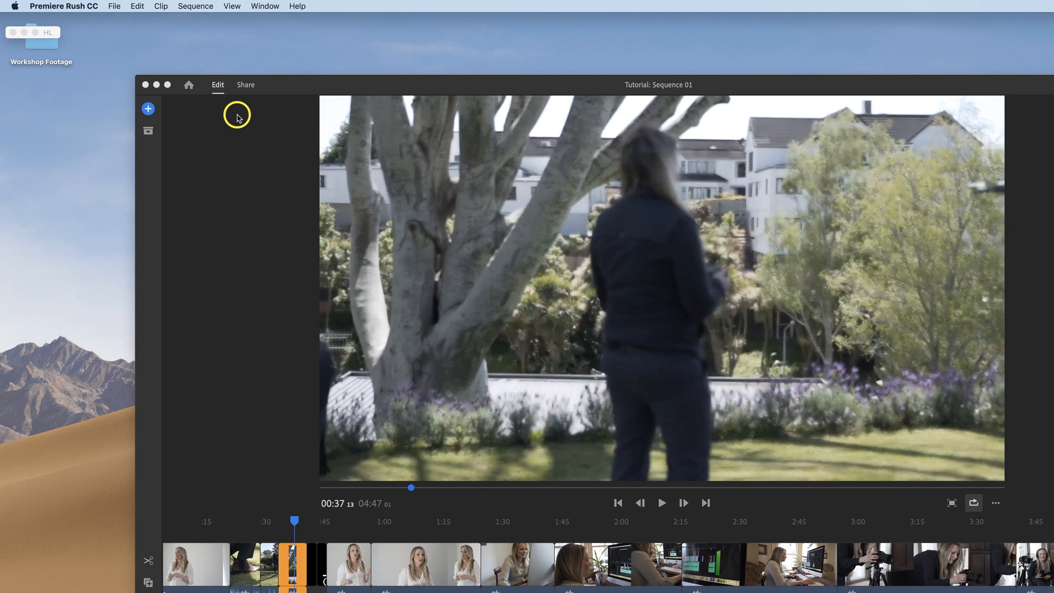
left_click(114, 6)
mouse_move(141, 6)
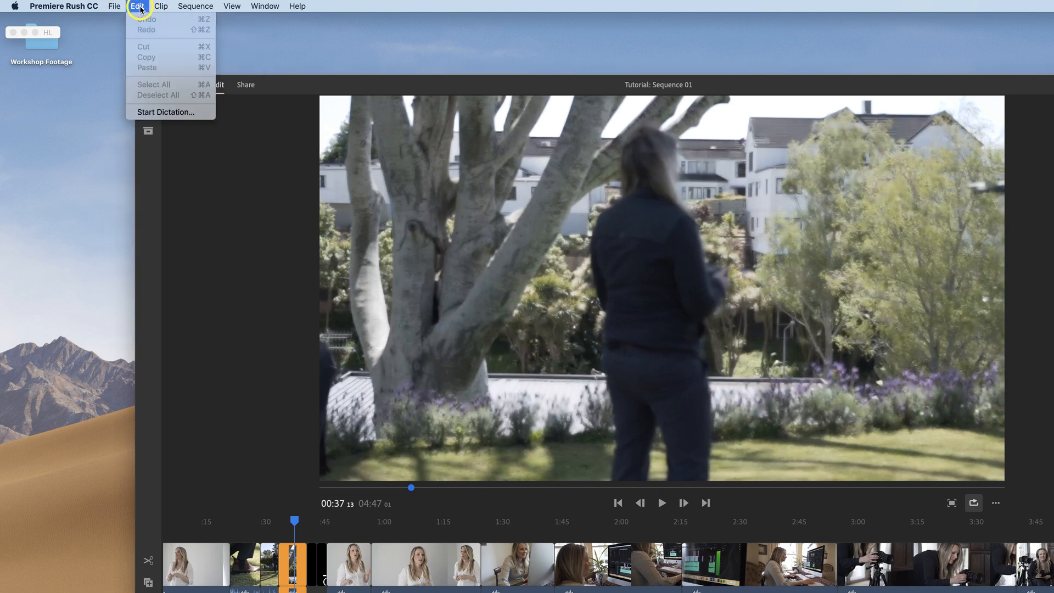
left_click(138, 6)
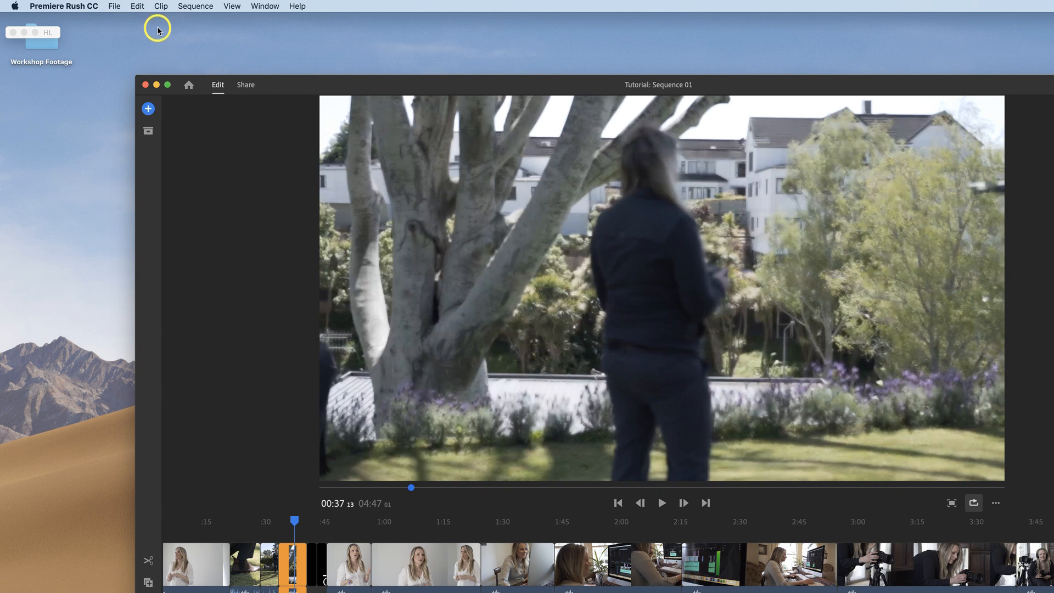
left_click(161, 7)
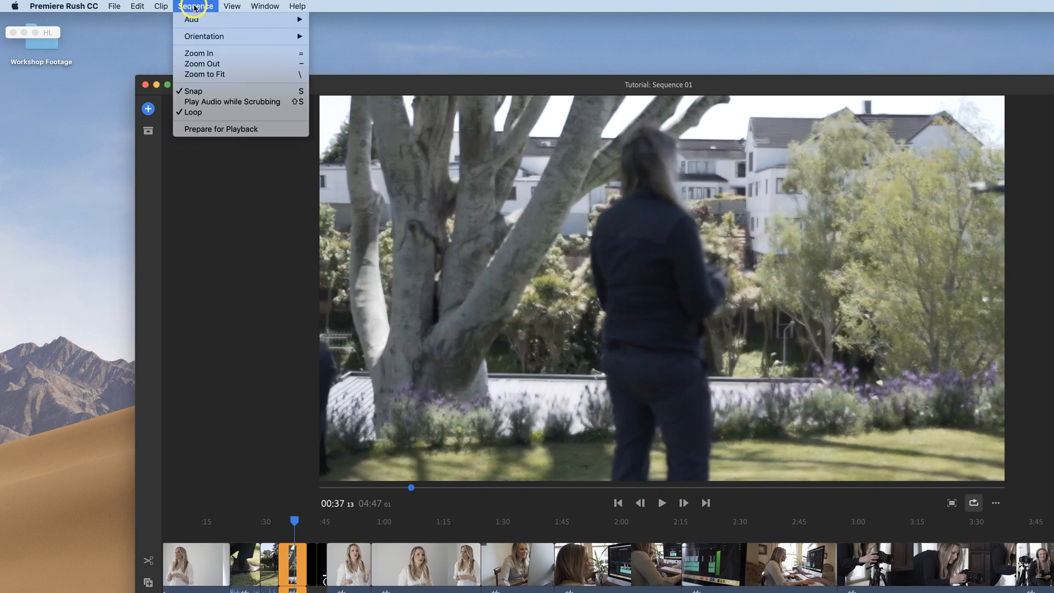
left_click(195, 7)
left_click(160, 8)
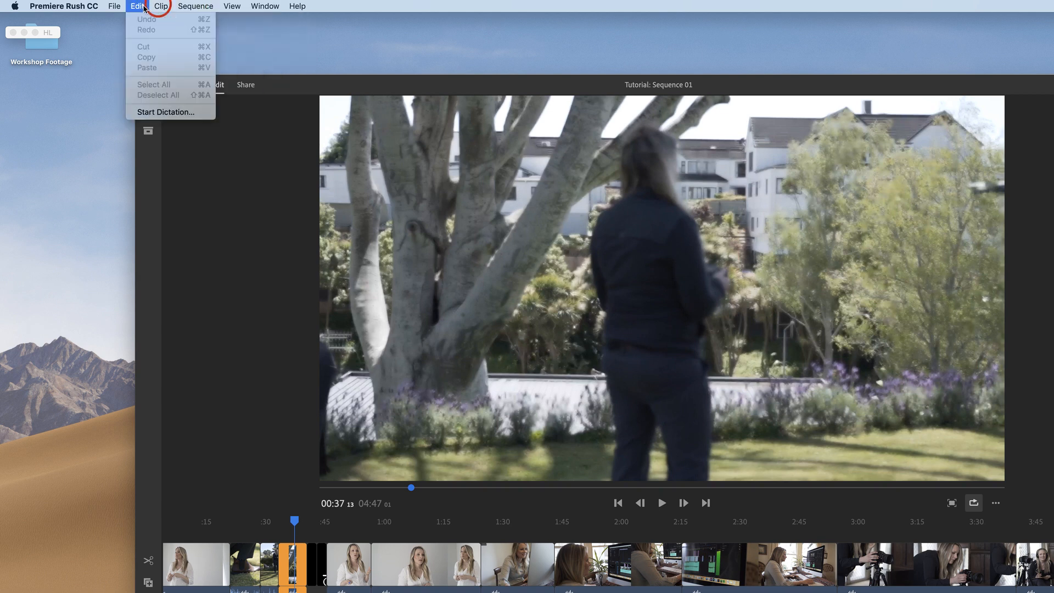
left_click(139, 7)
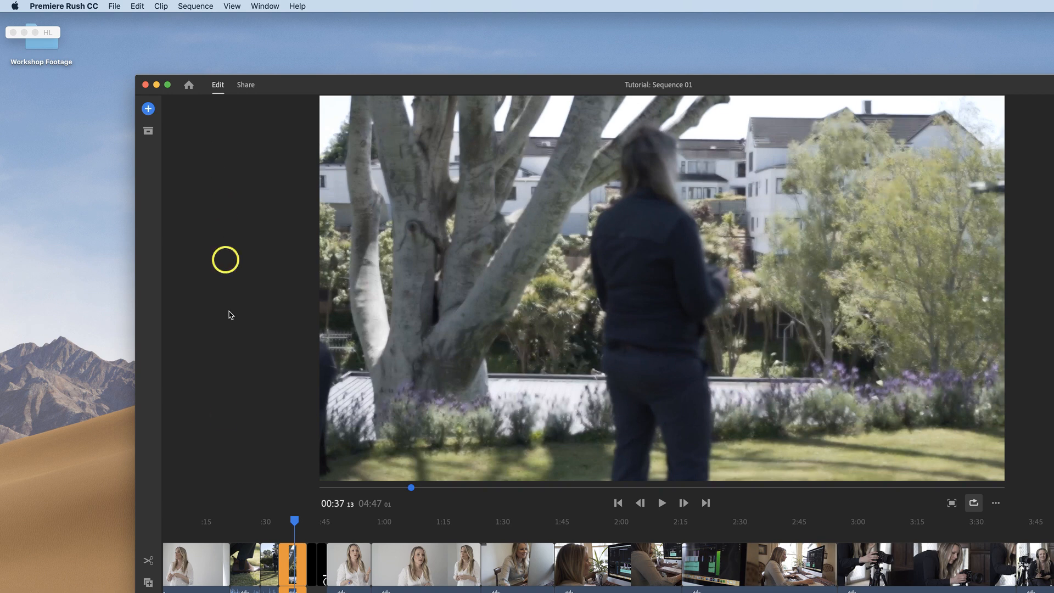
Step: Select the first clip in the timeline and inspect the Edit menu options for it
left_click(203, 582)
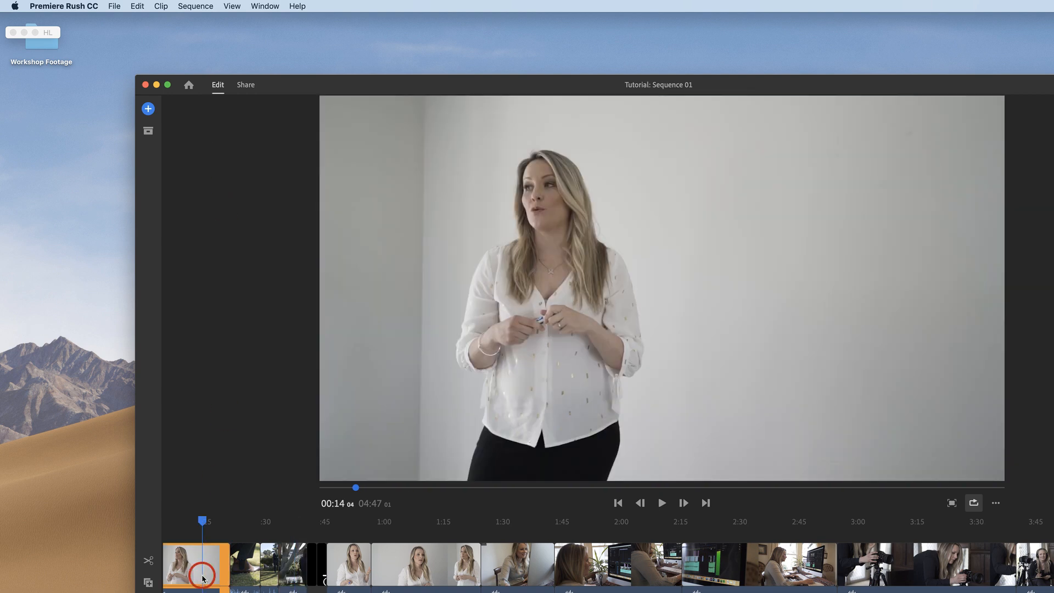
left_click(137, 7)
mouse_move(160, 6)
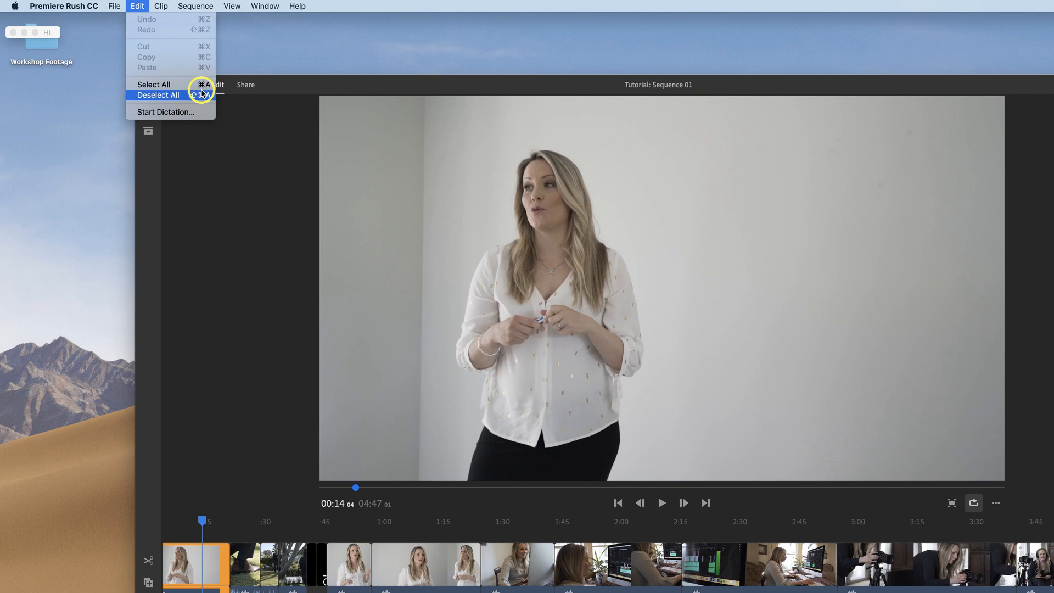
left_click(226, 165)
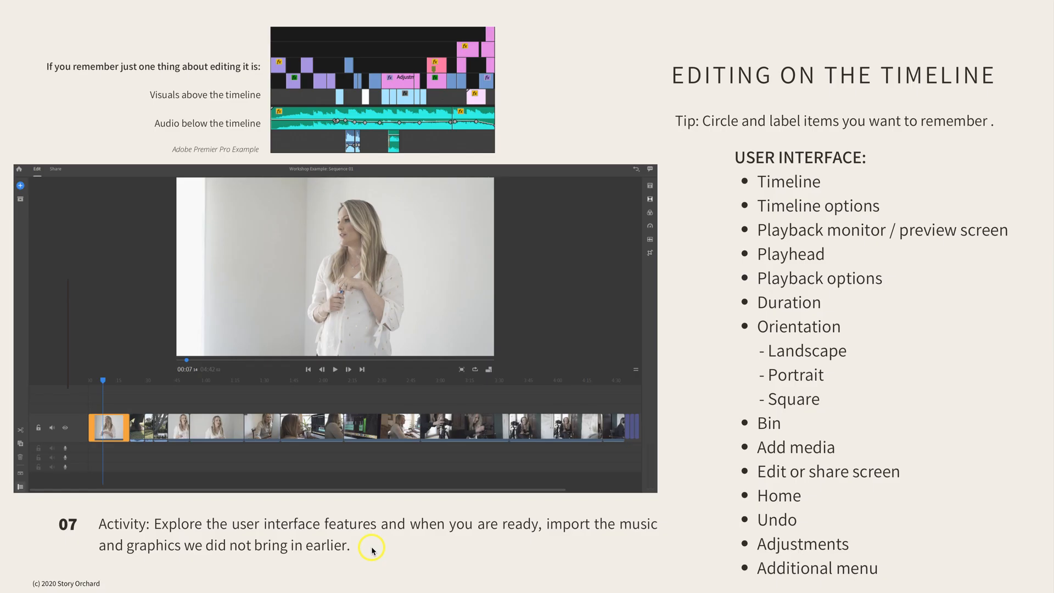